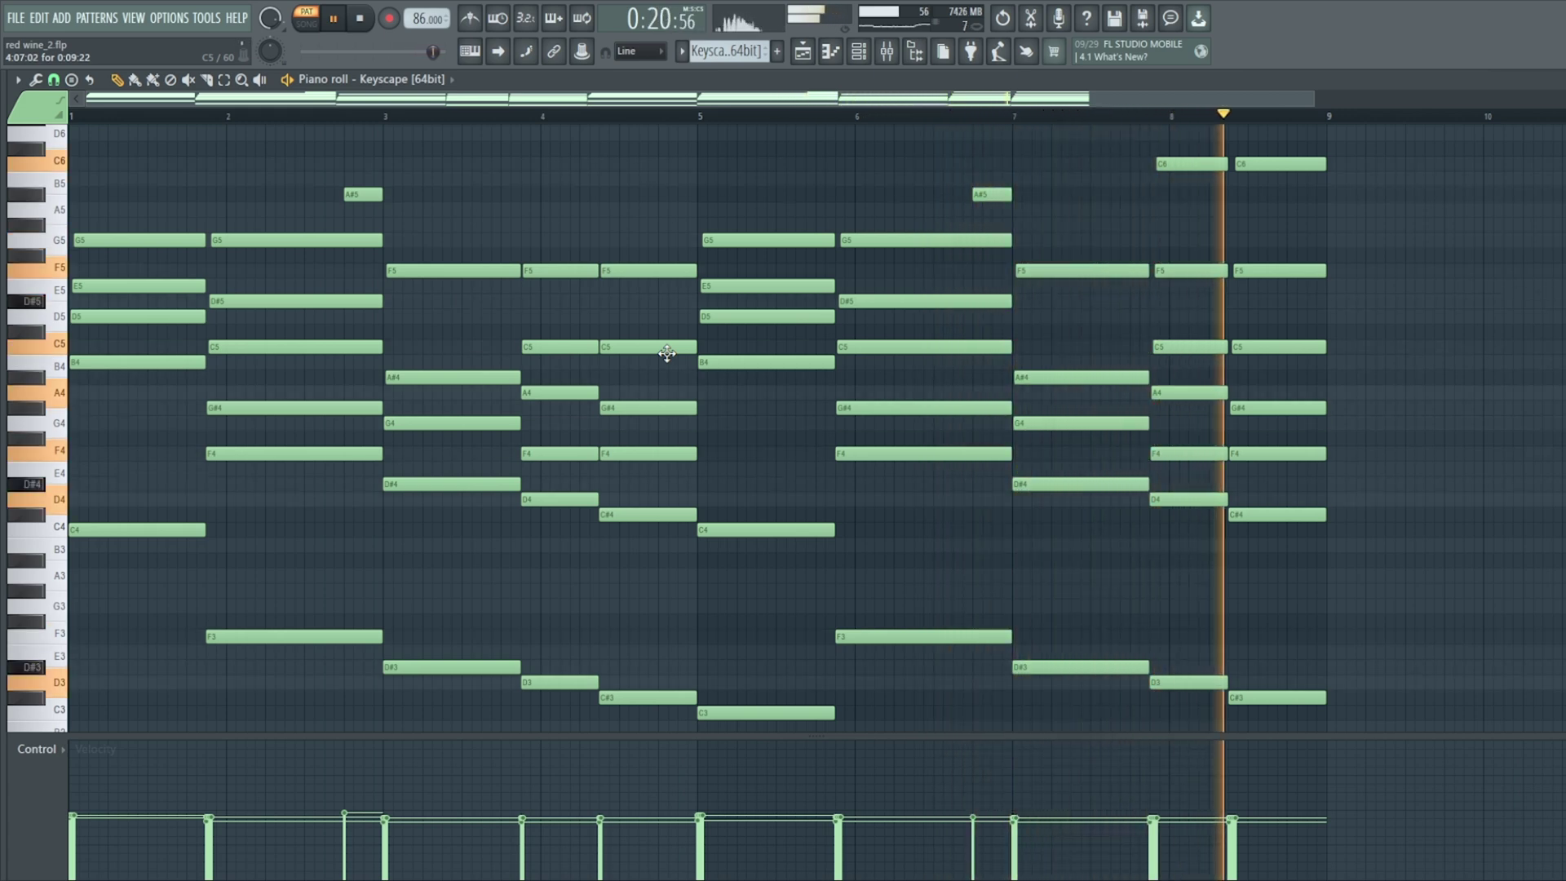
Copy the bass notes of the Keyscape progression into a new pattern and delete the extra C4 at bar 5
{"action": "key", "text": "space"}
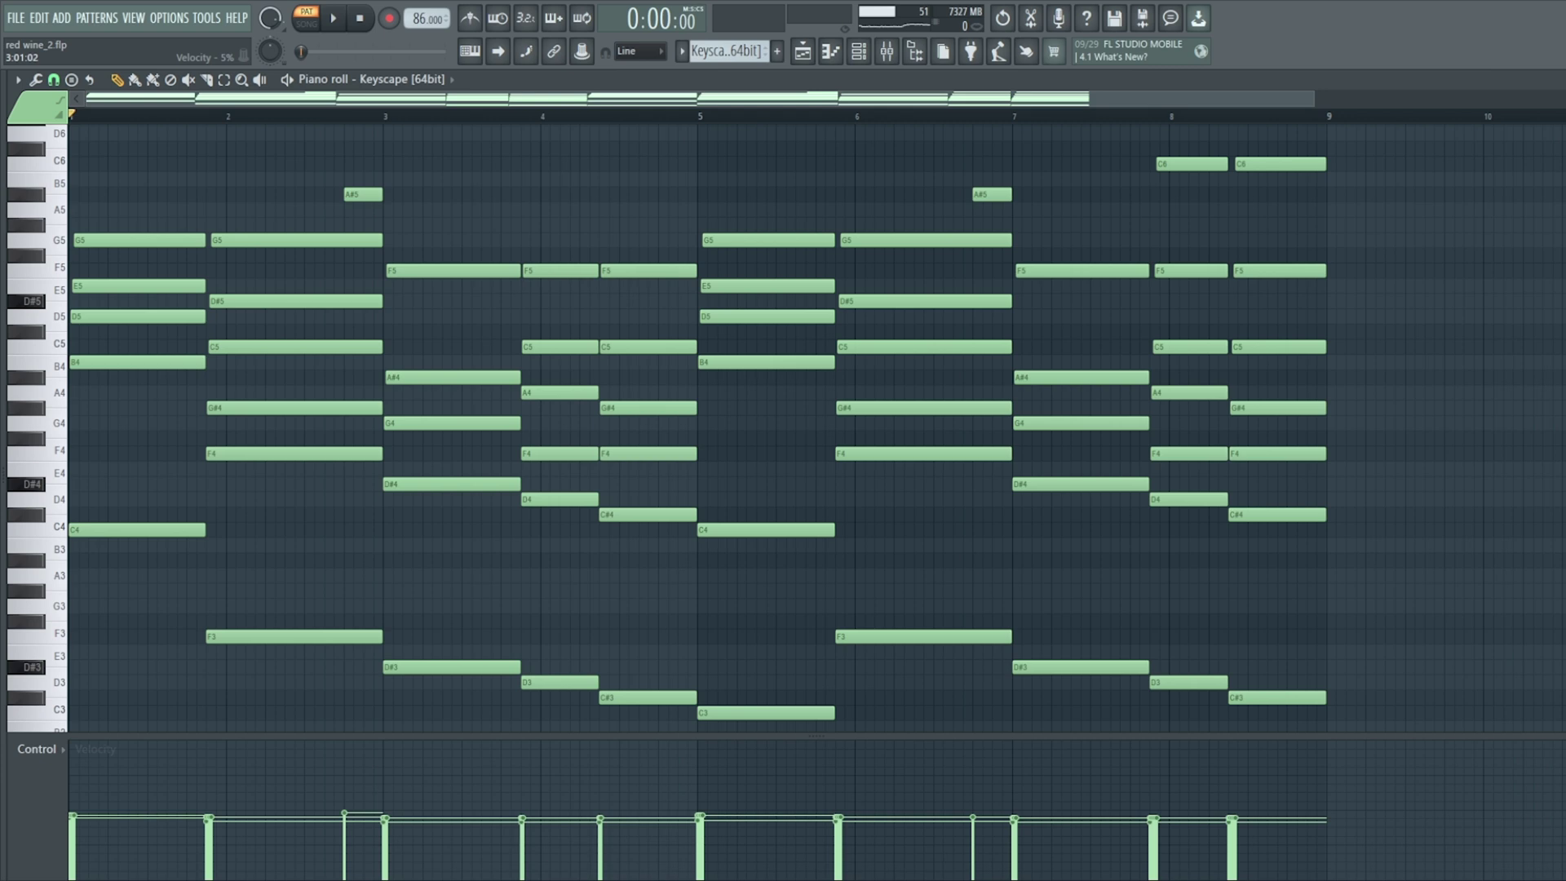
{"action": "scroll", "coordinate": [147, 701], "scroll_direction": "down", "scroll_amount": 3}
{"action": "left_click_drag", "start_coordinate": [115, 699], "coordinate": [1345, 445]}
{"action": "left_click", "coordinate": [776, 51]}
{"action": "key", "text": "ctrl+v"}
{"action": "key", "text": "space"}
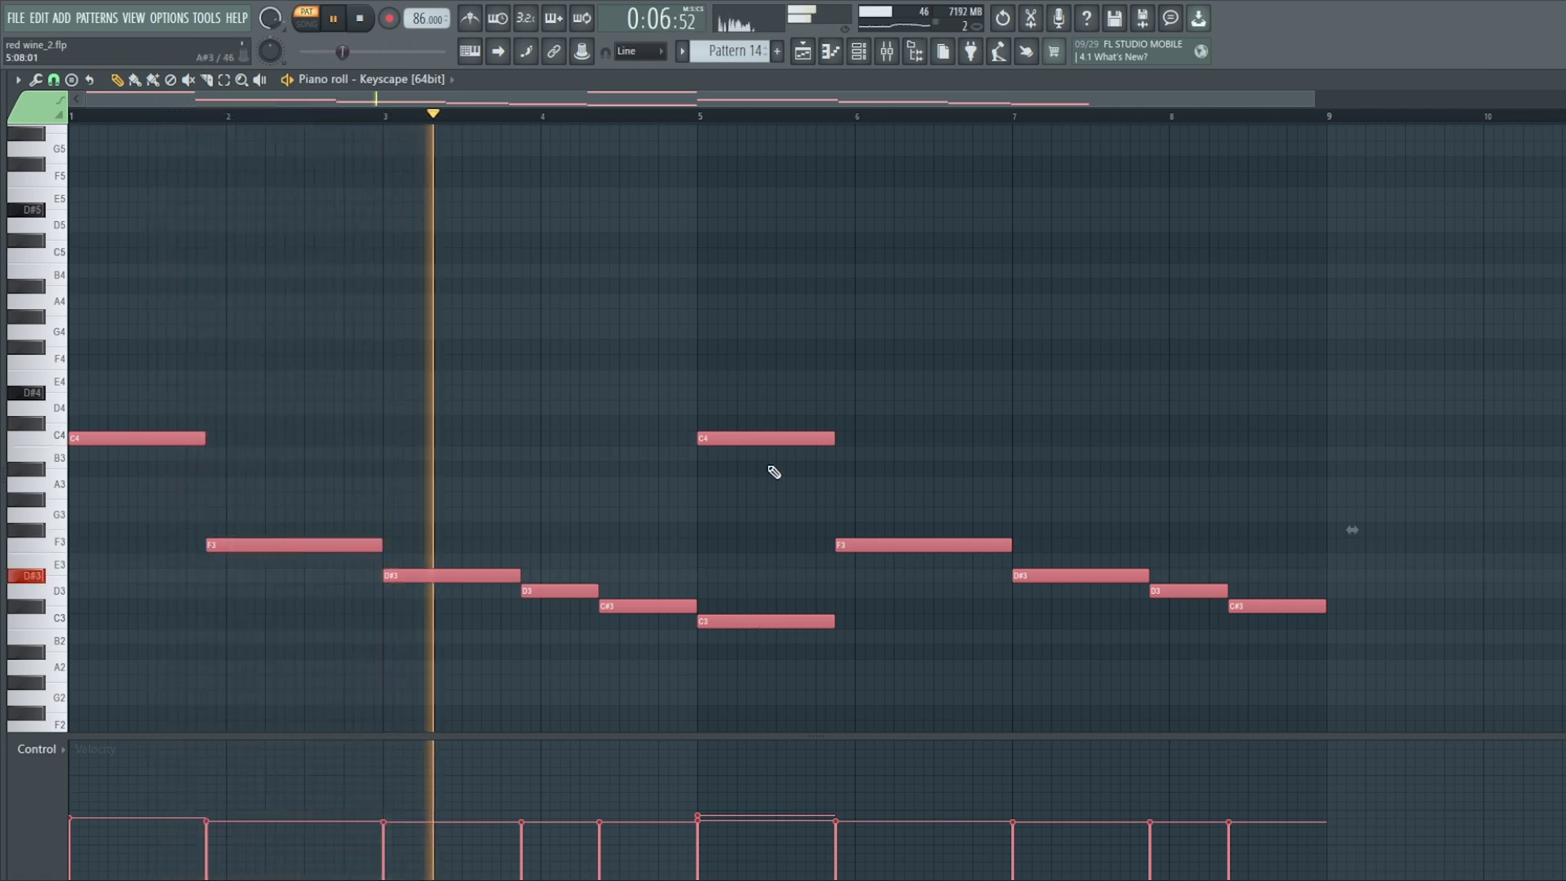
{"action": "right_click", "coordinate": [750, 440]}
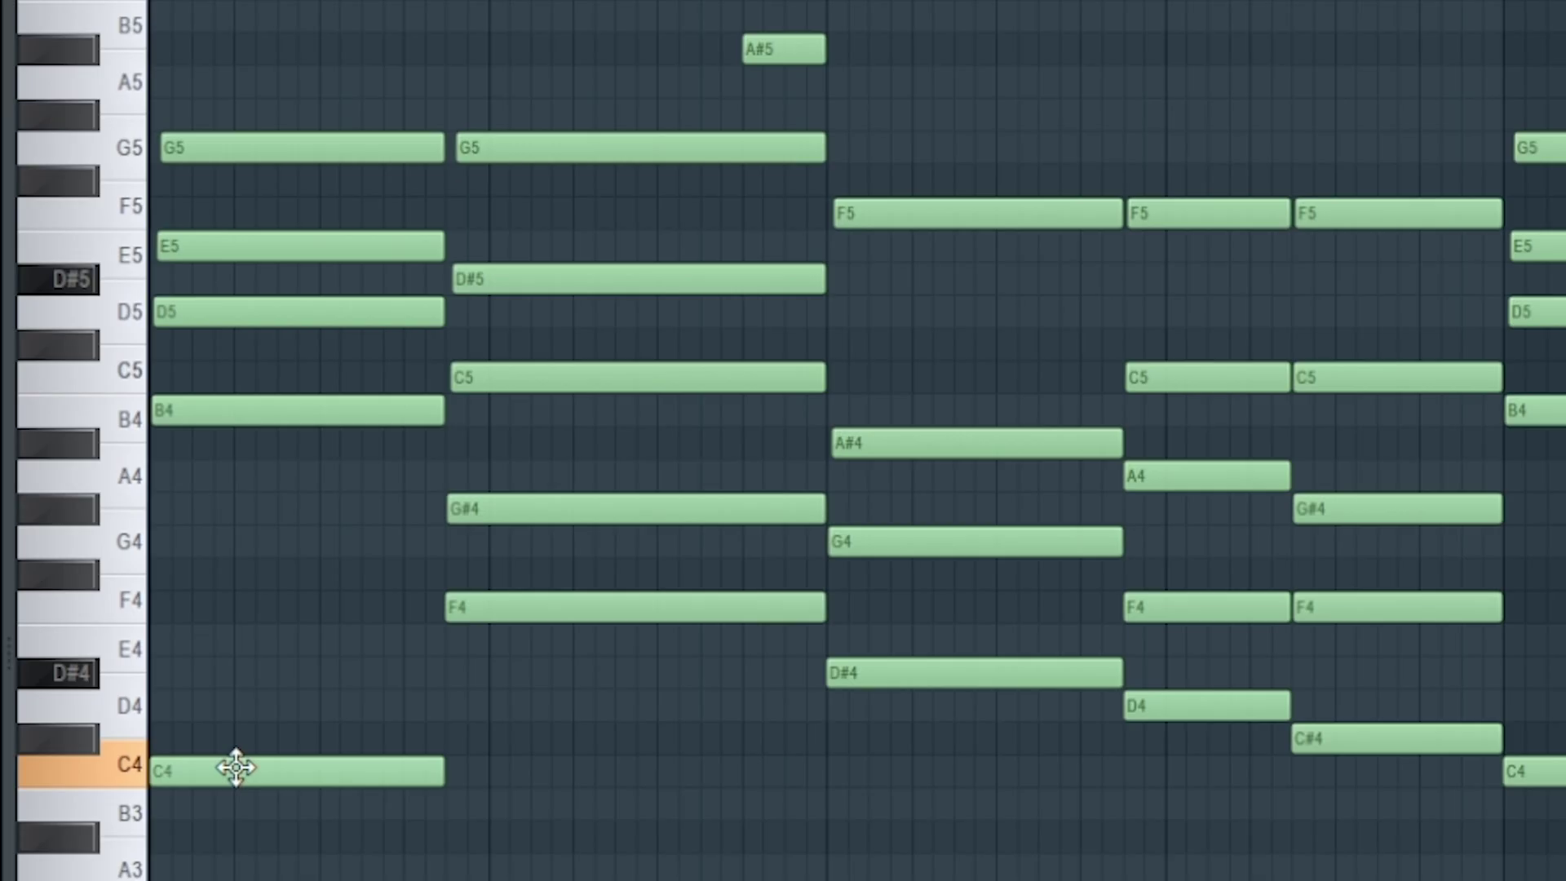
Revoice the first chord by adding E4, G4 and A#4 and deleting its B4, E5 and G5
{"action": "left_click_drag", "start_coordinate": [180, 650], "coordinate": [124, 651]}
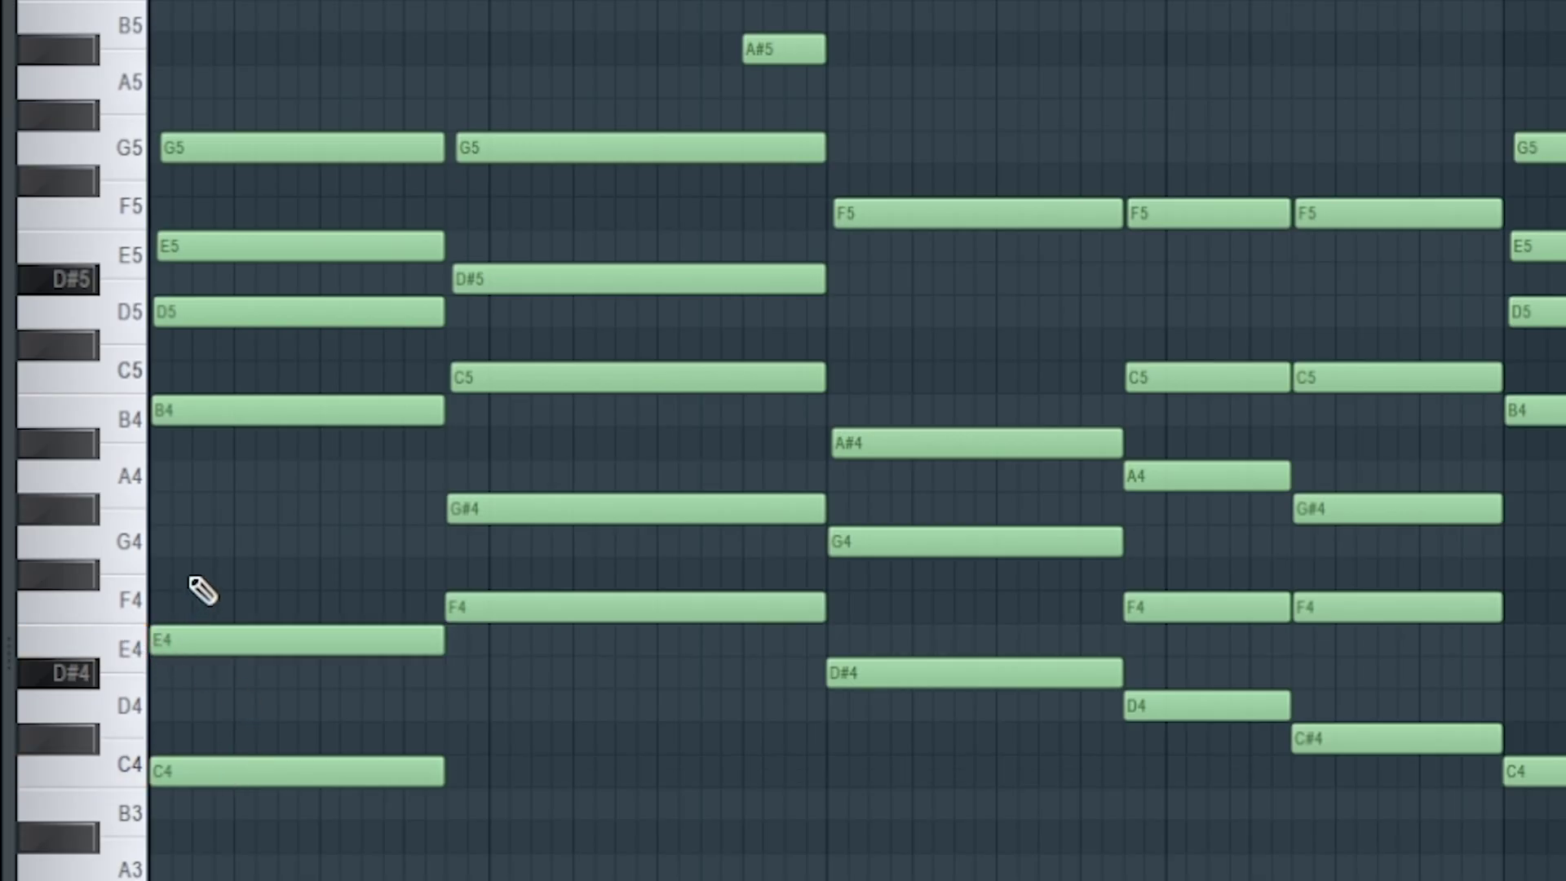
{"action": "left_click_drag", "start_coordinate": [201, 591], "coordinate": [78, 513]}
{"action": "left_click_drag", "start_coordinate": [224, 477], "coordinate": [91, 420]}
{"action": "right_click", "coordinate": [159, 404]}
{"action": "left_click_drag", "start_coordinate": [203, 363], "coordinate": [502, 316]}
{"action": "right_click", "coordinate": [502, 317]}
{"action": "right_click", "coordinate": [347, 244]}
{"action": "right_click", "coordinate": [327, 148]}
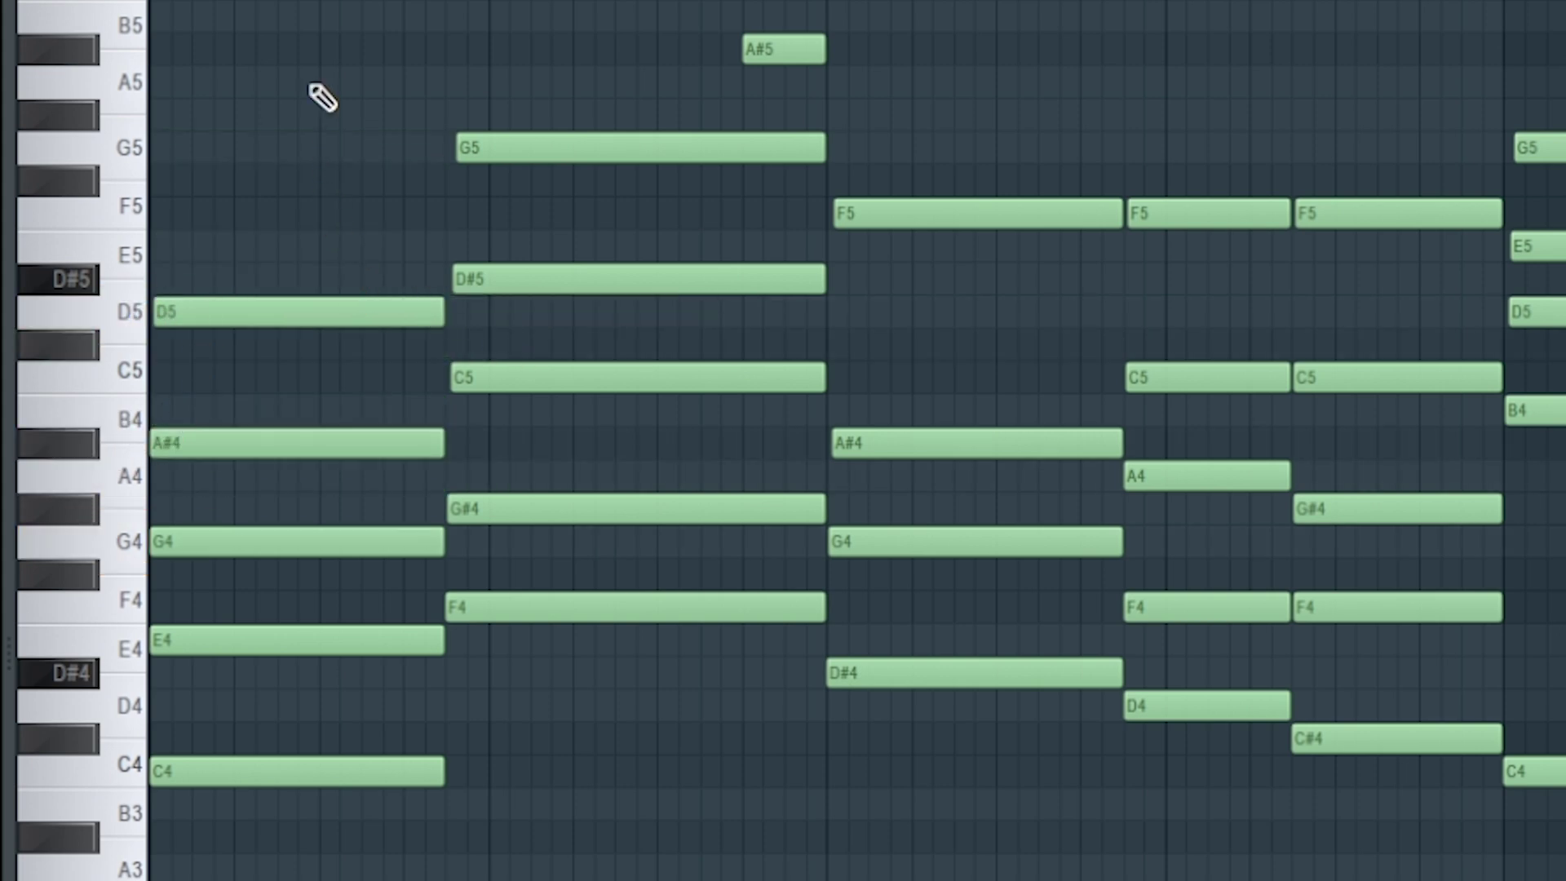
Play back the revoiced first chord
{"action": "scroll", "coordinate": [321, 122], "scroll_direction": "down", "scroll_amount": 4}
{"action": "scroll", "coordinate": [326, 155], "scroll_direction": "up", "scroll_amount": 3}
{"action": "key", "text": "space"}
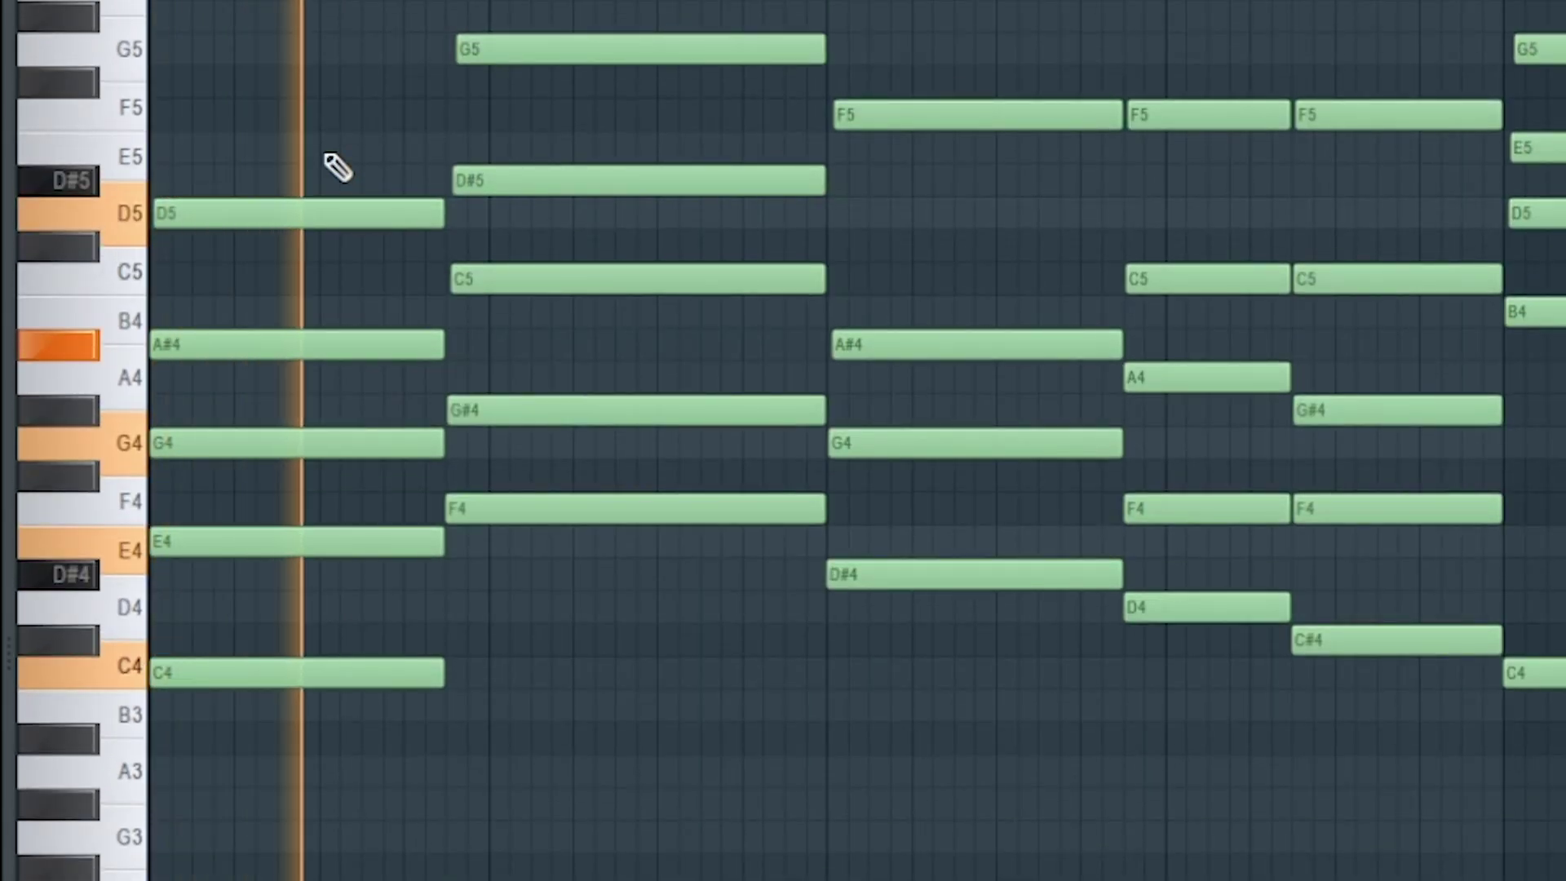
{"action": "key", "text": "space"}
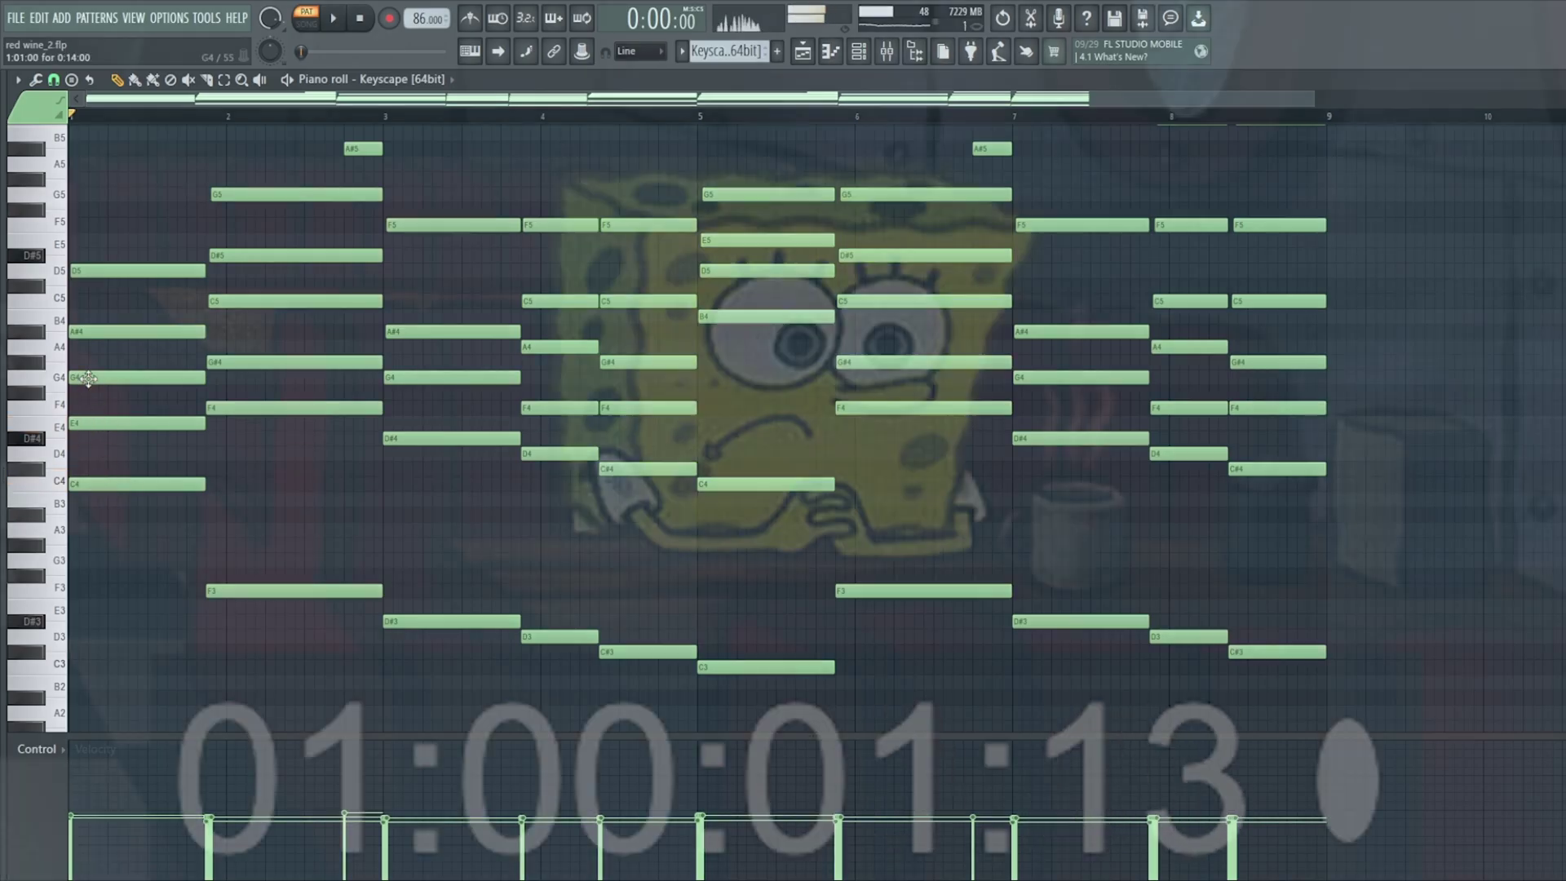
Raise the first chord's A#4 to B4 and move its G4 up an octave to G5
{"action": "left_click", "coordinate": [84, 332]}
{"action": "left_click_drag", "start_coordinate": [84, 332], "coordinate": [84, 317]}
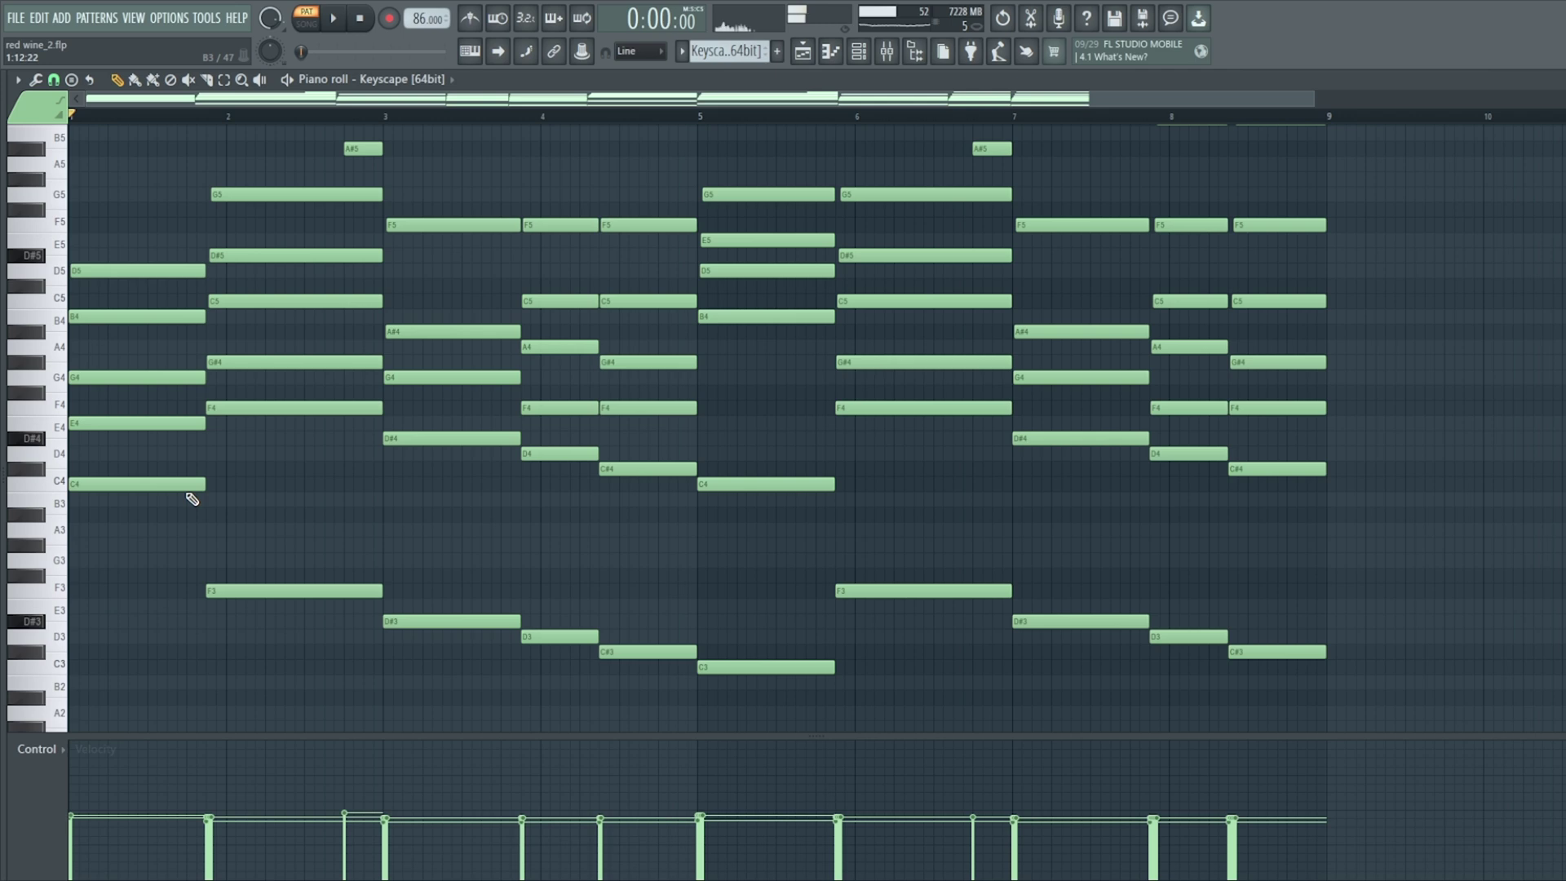
{"action": "left_click_drag", "start_coordinate": [139, 377], "coordinate": [138, 194]}
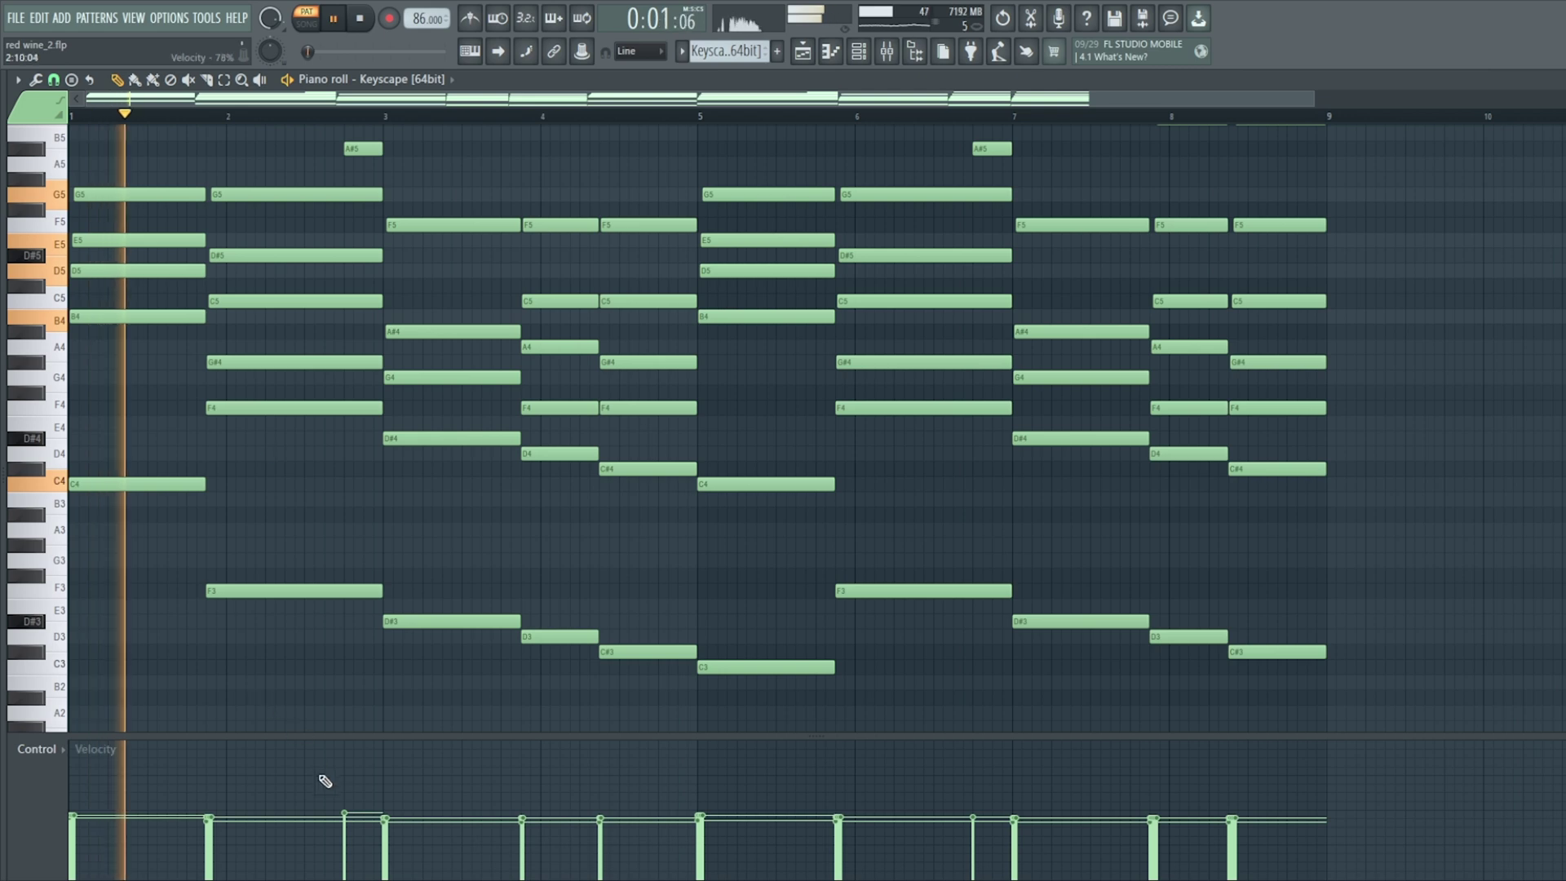
Play the Keyscape progression from the second chord, just before bar 2, to hear each following chord
{"action": "key", "text": "space"}
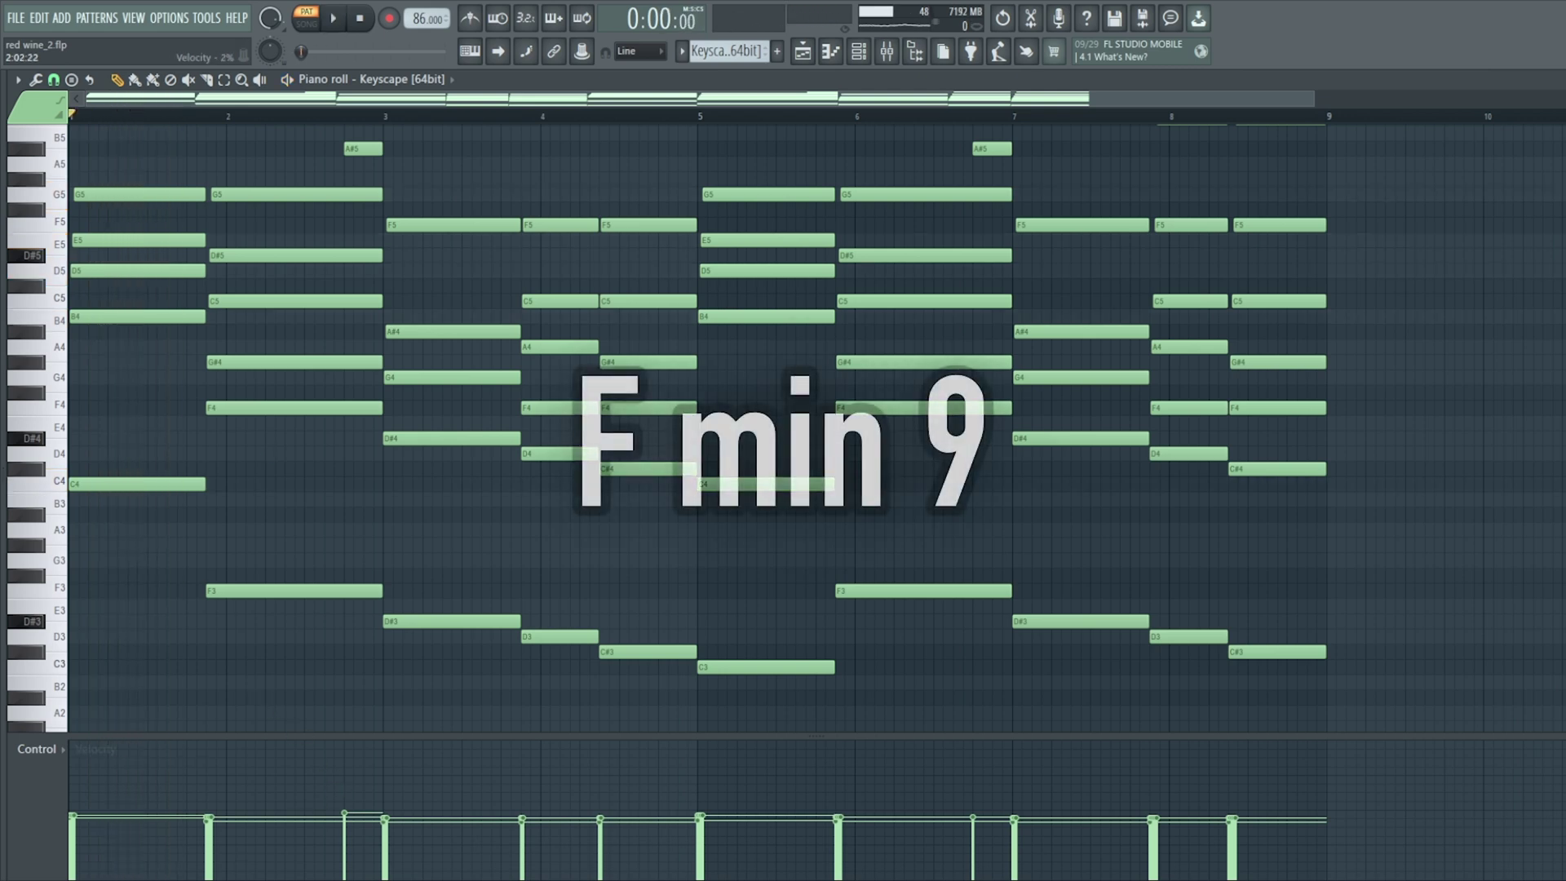
{"action": "left_click", "coordinate": [208, 116]}
{"action": "key", "text": "space"}
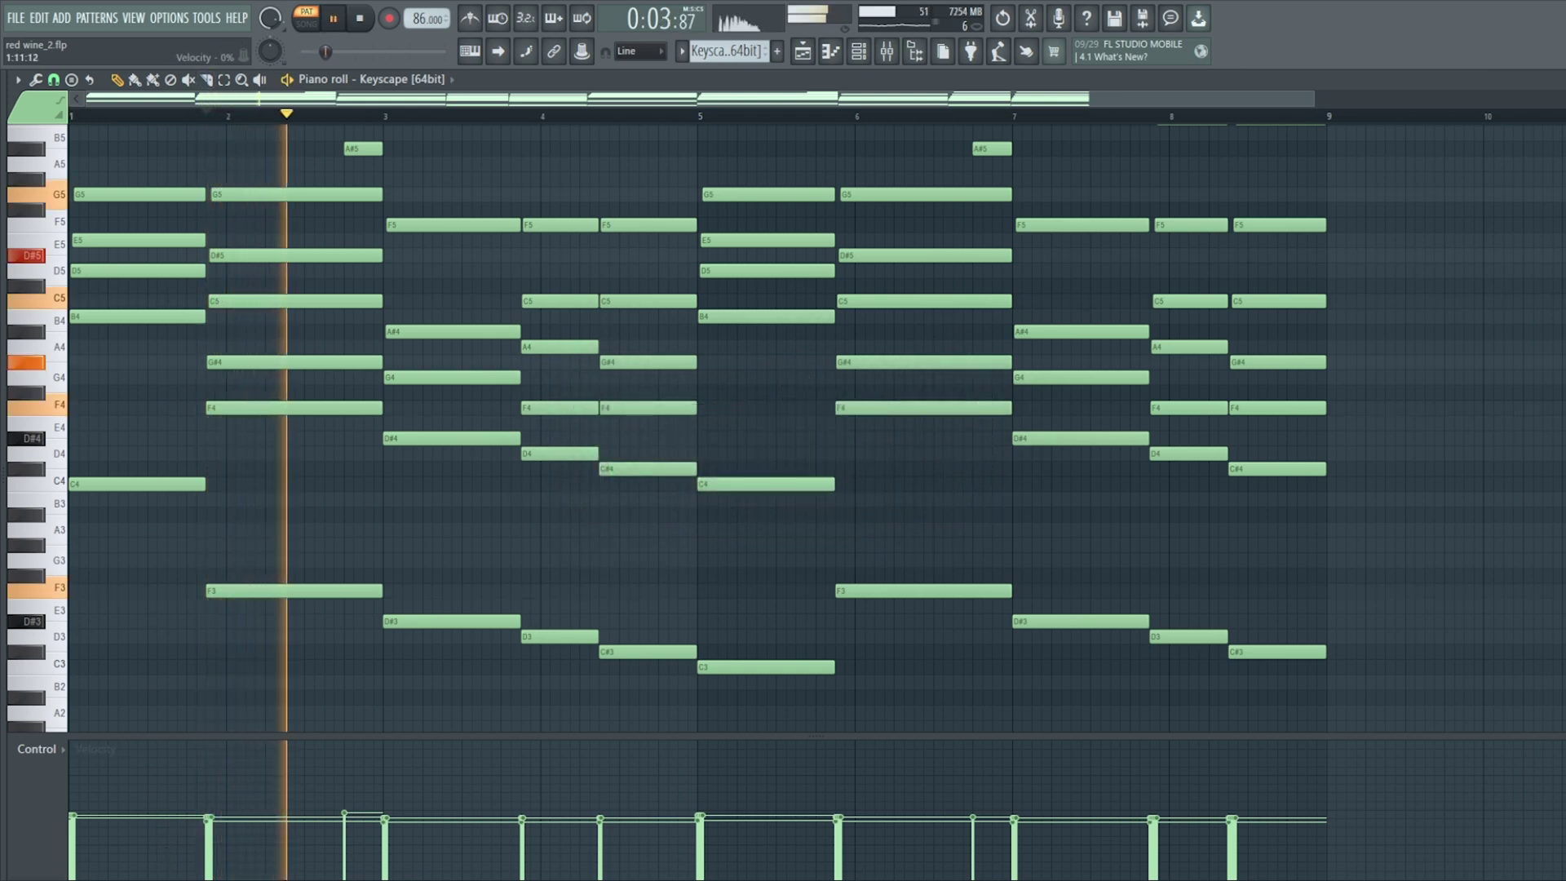
{"action": "key", "text": "space"}
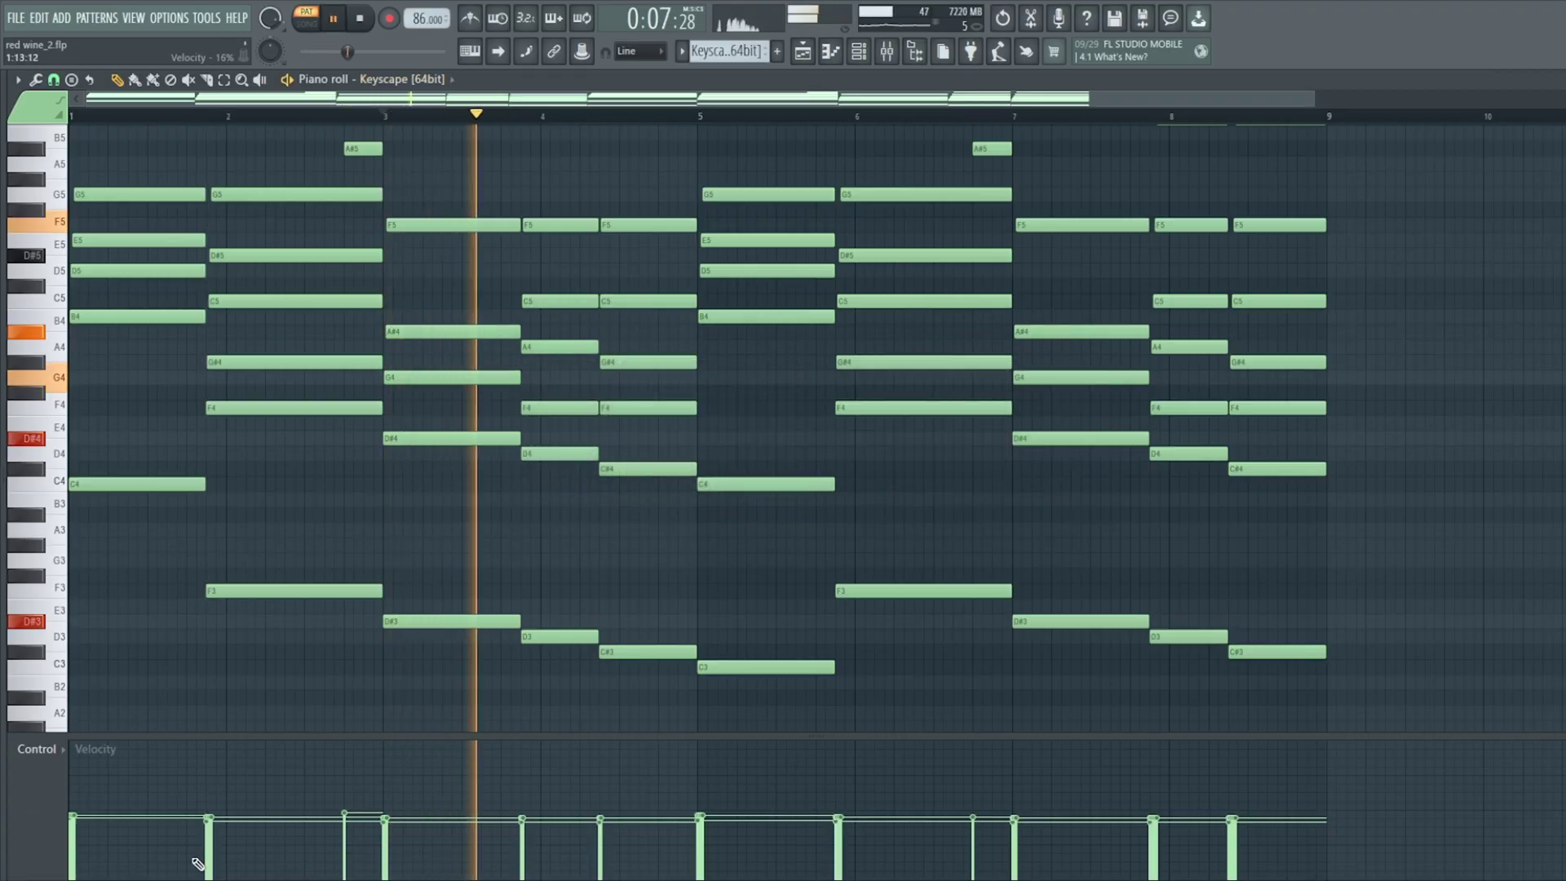
{"action": "key", "text": "space"}
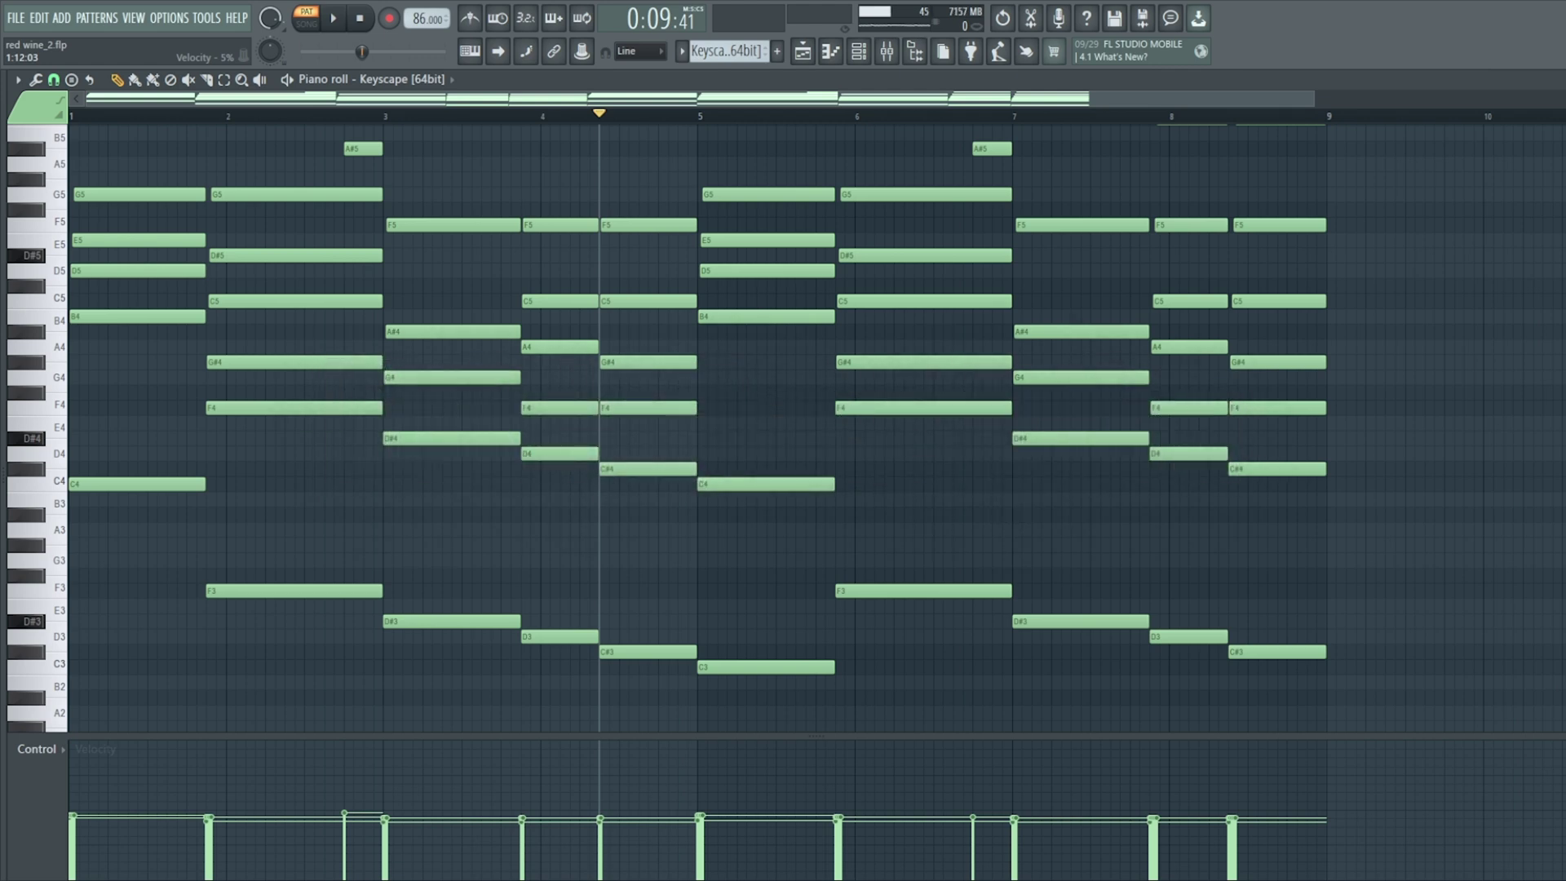
Open the notes of the Lounge Lizard EP-4 channel in the piano roll and play them back
{"action": "left_click", "coordinate": [804, 54]}
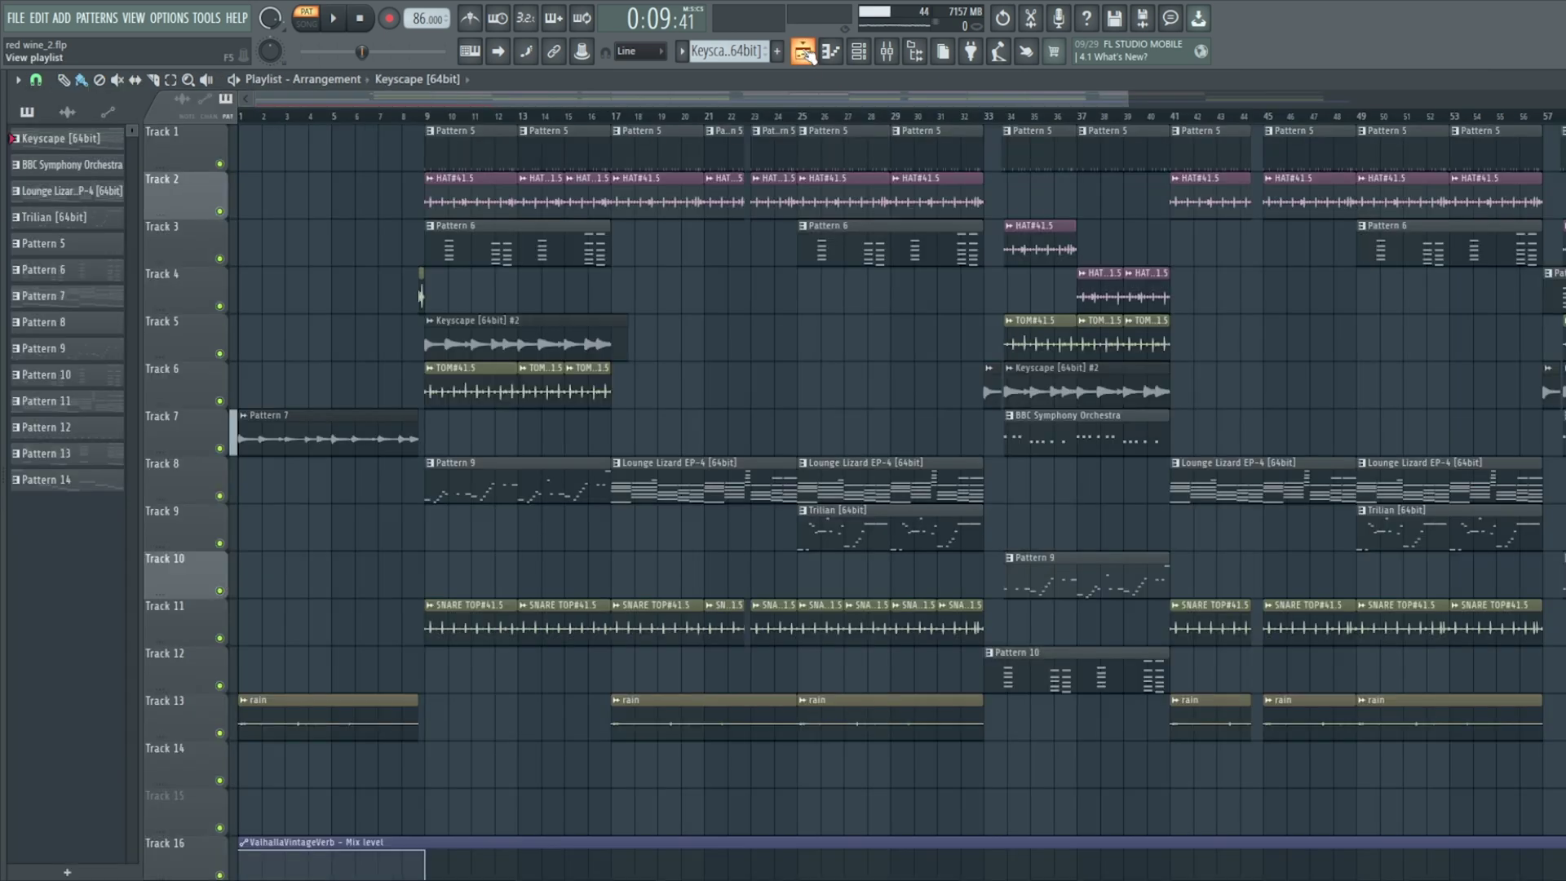
{"action": "left_click", "coordinate": [858, 51]}
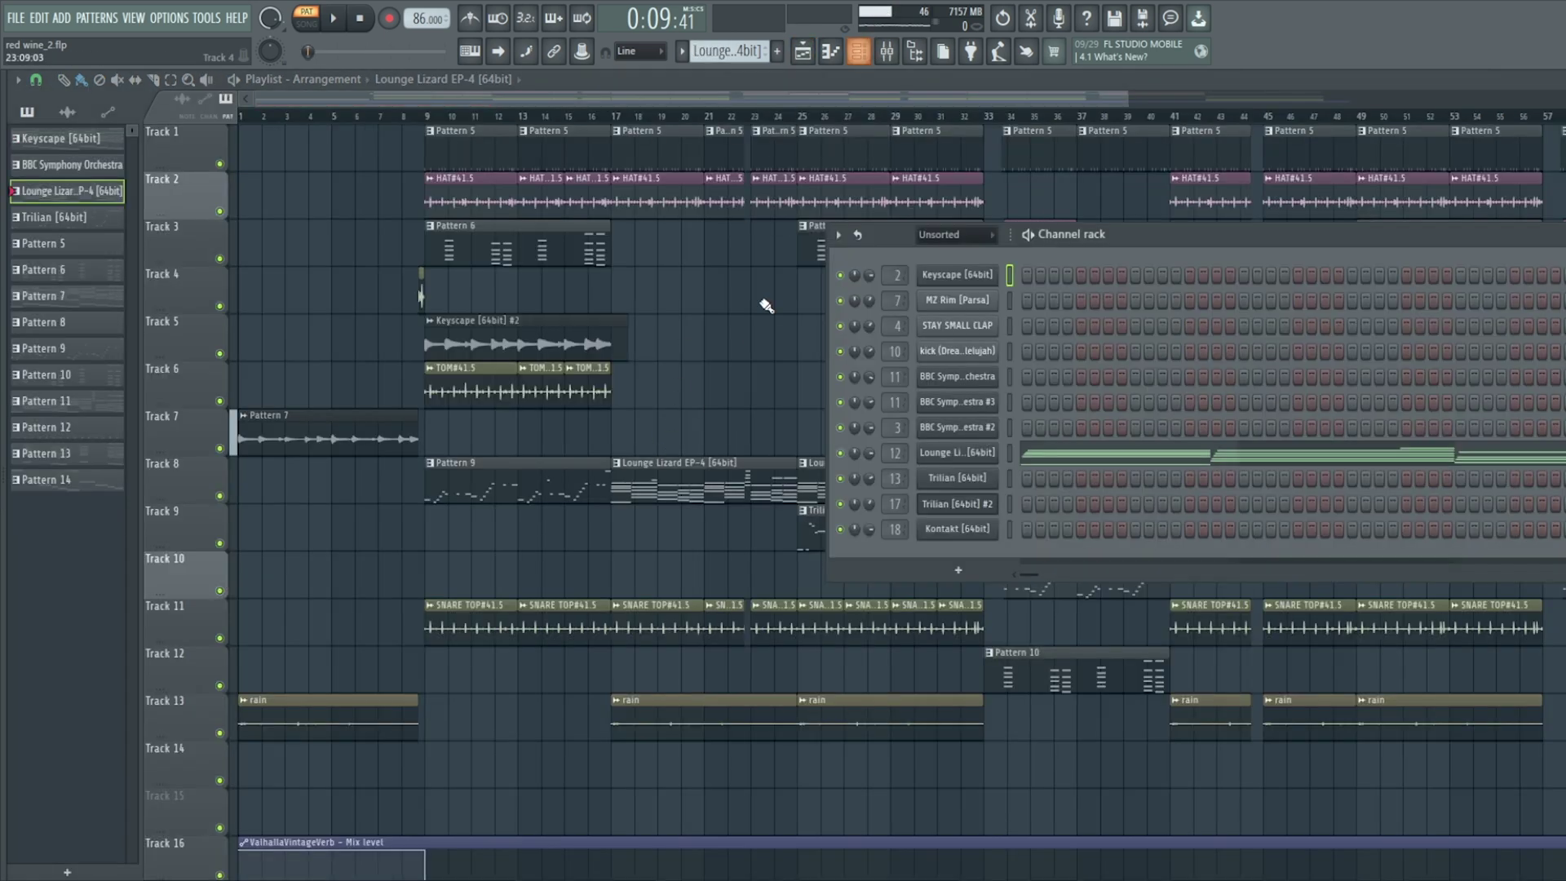
{"action": "left_click", "coordinate": [1017, 450]}
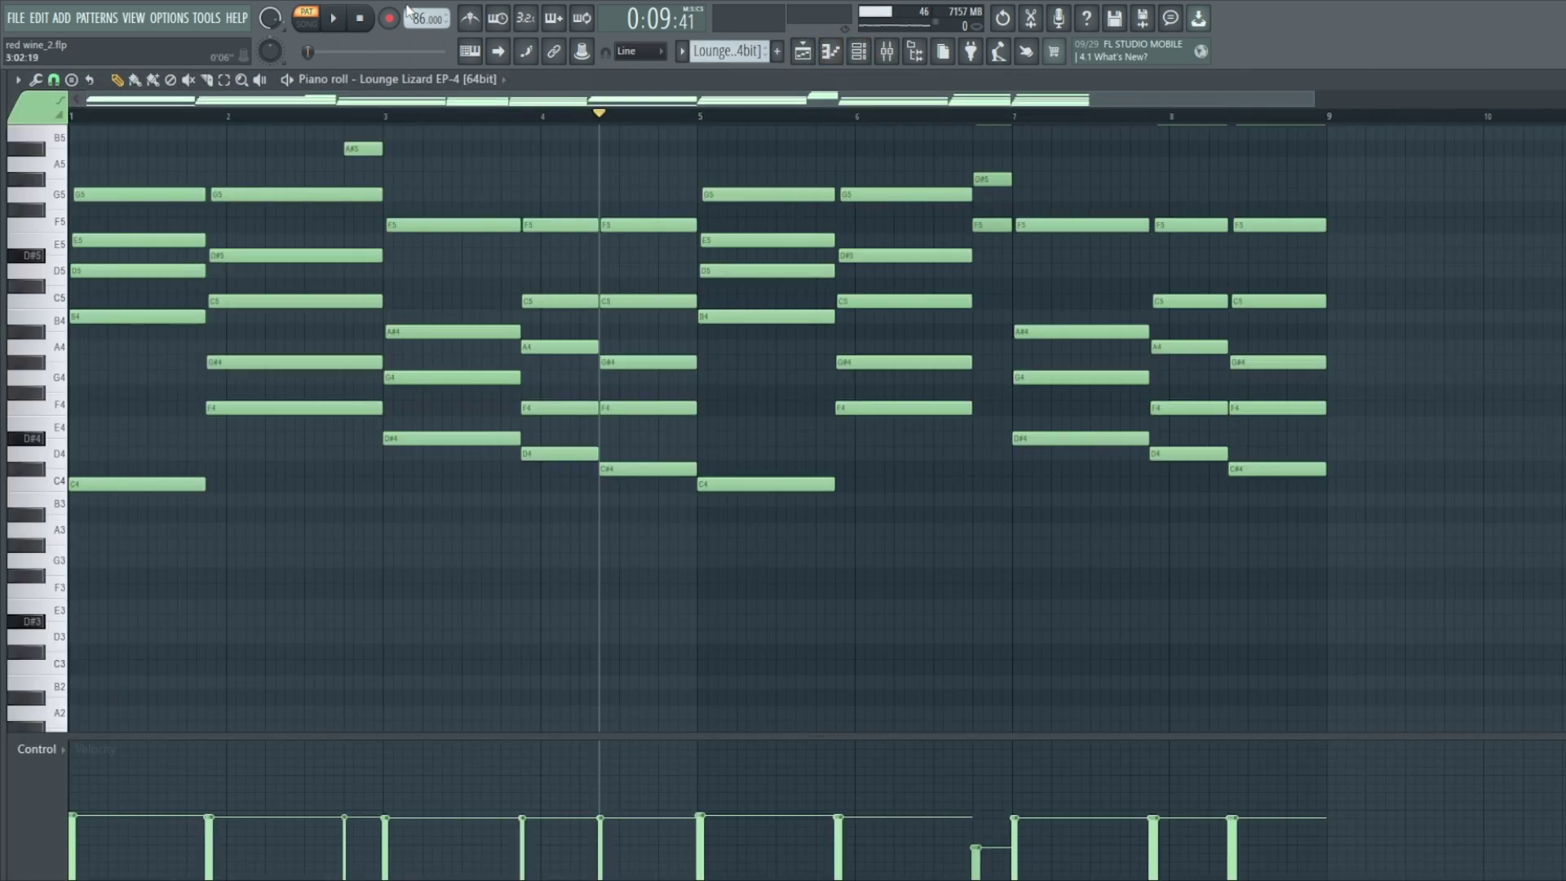
{"action": "key", "text": "space"}
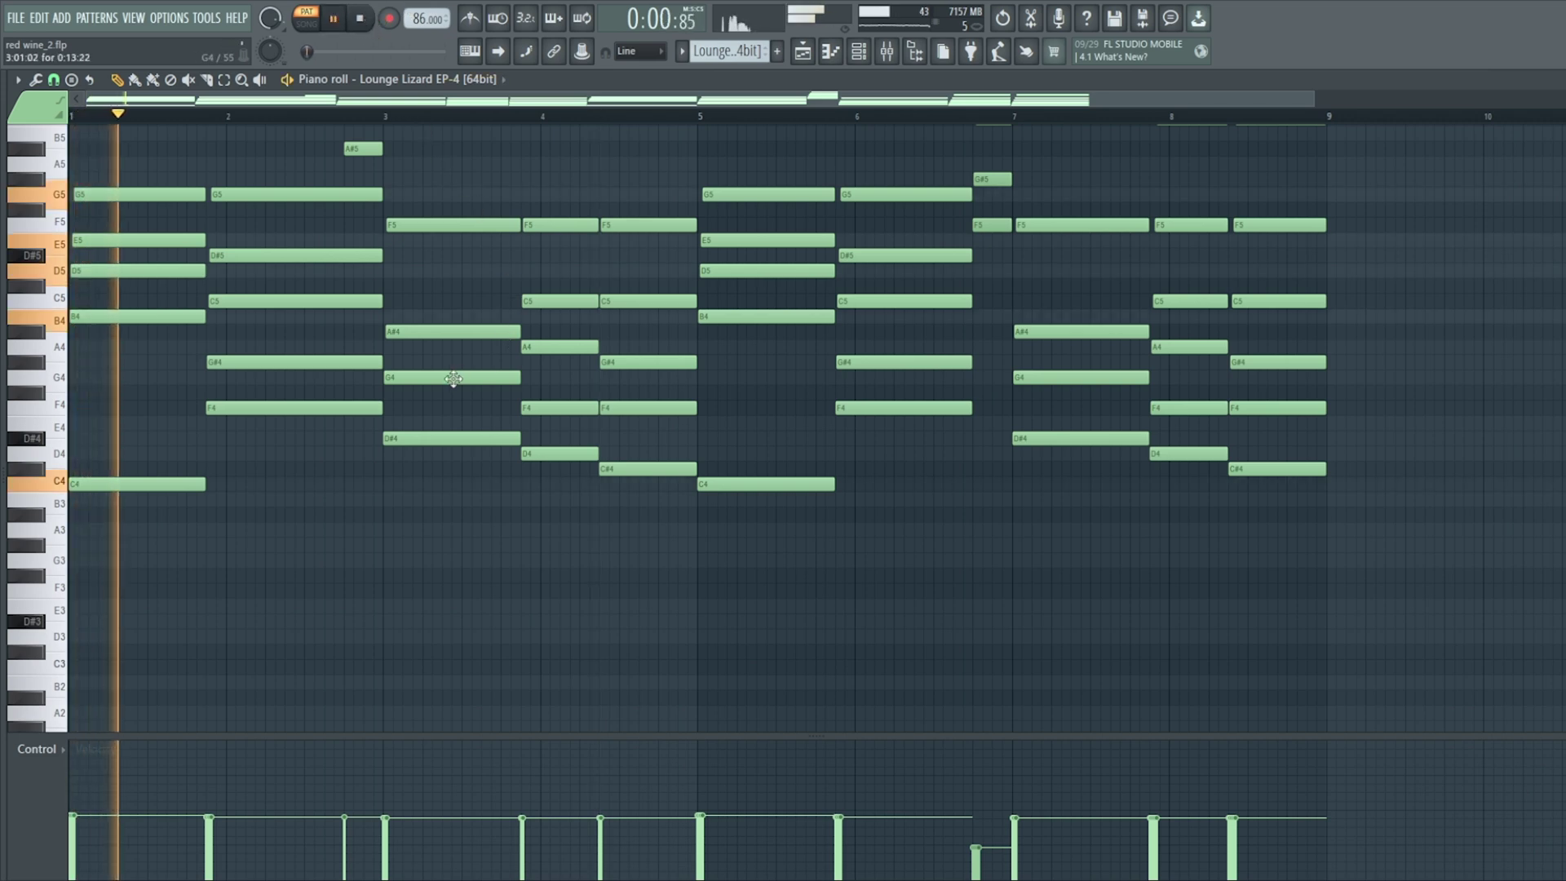
{"action": "scroll", "coordinate": [619, 428], "scroll_direction": "up", "scroll_amount": 2}
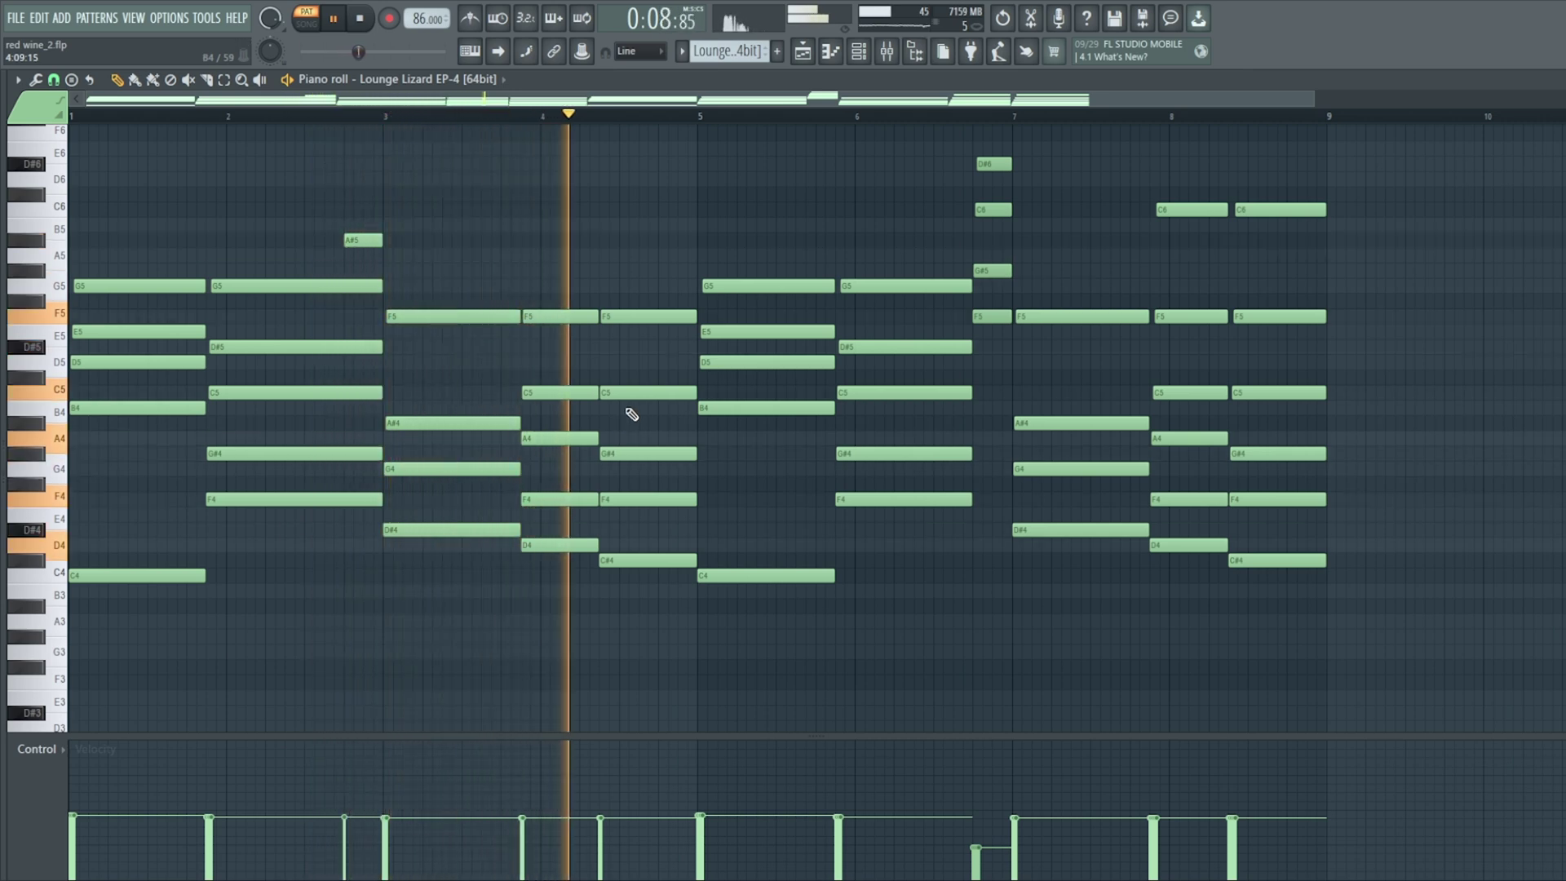
{"action": "key", "text": "space"}
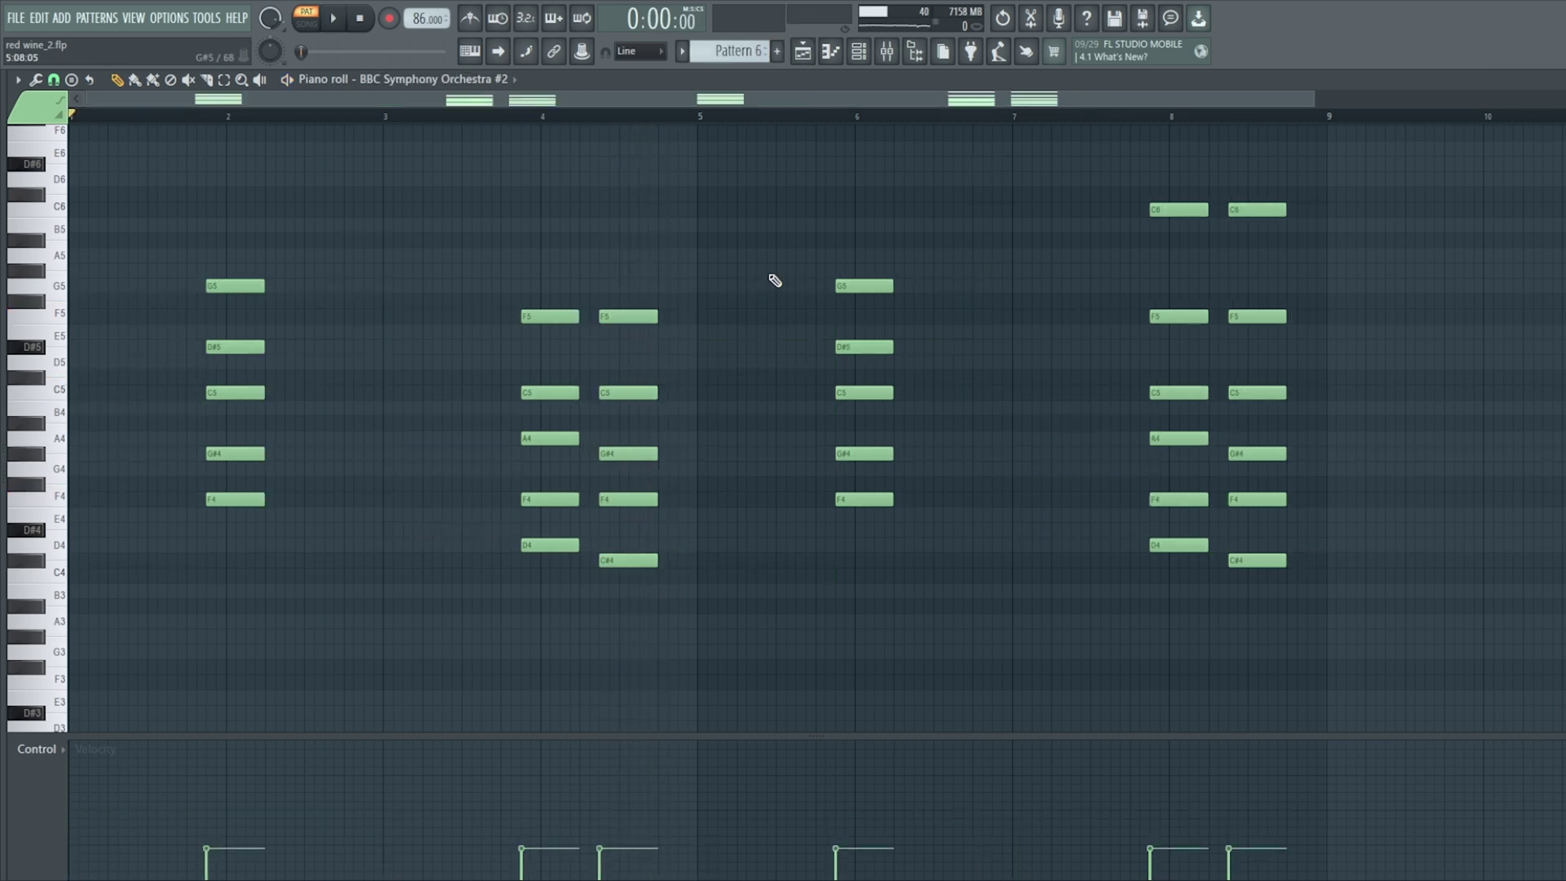
Play back the BBC Symphony Orchestra #2 chords of Pattern 6
{"action": "key", "text": "space"}
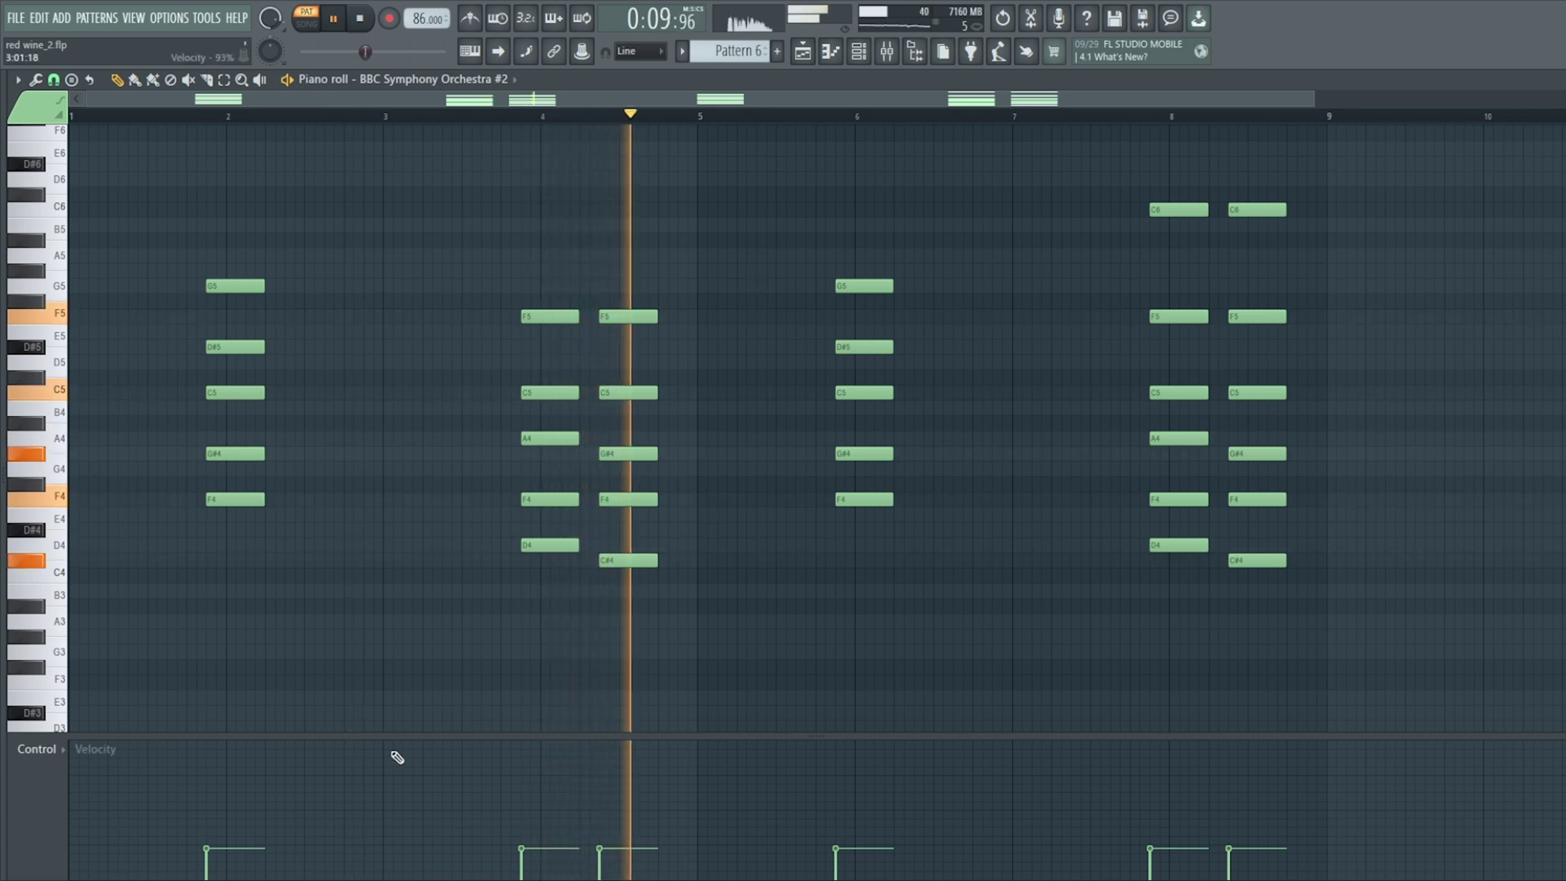
{"action": "key", "text": "space"}
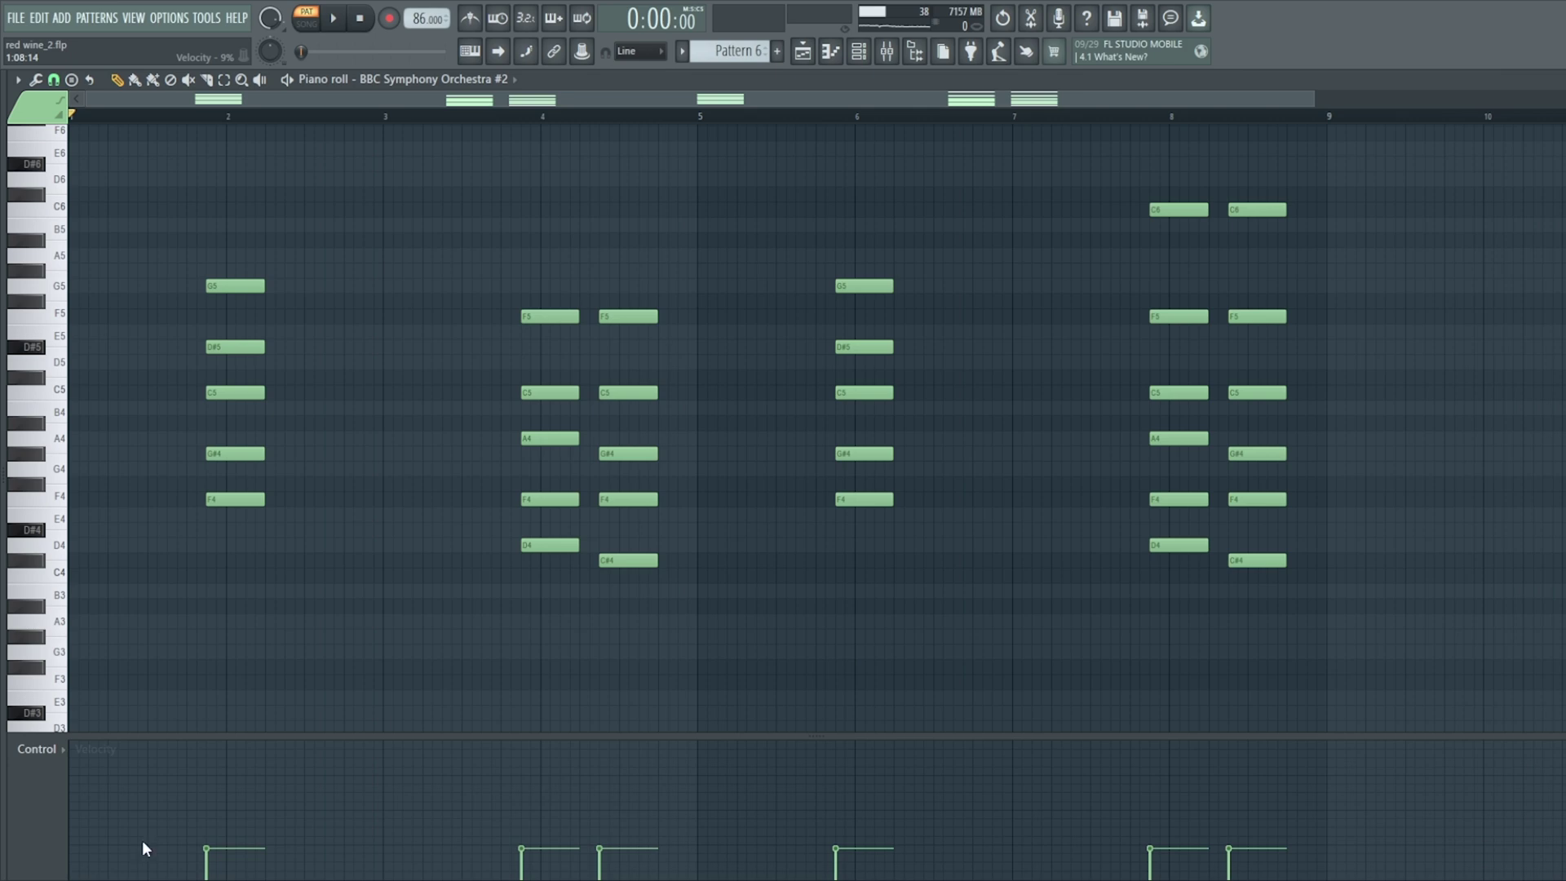
Leave only playlist tracks 6, 7, 8 and 12 audible and play the section from bar 33
{"action": "left_click", "coordinate": [804, 52]}
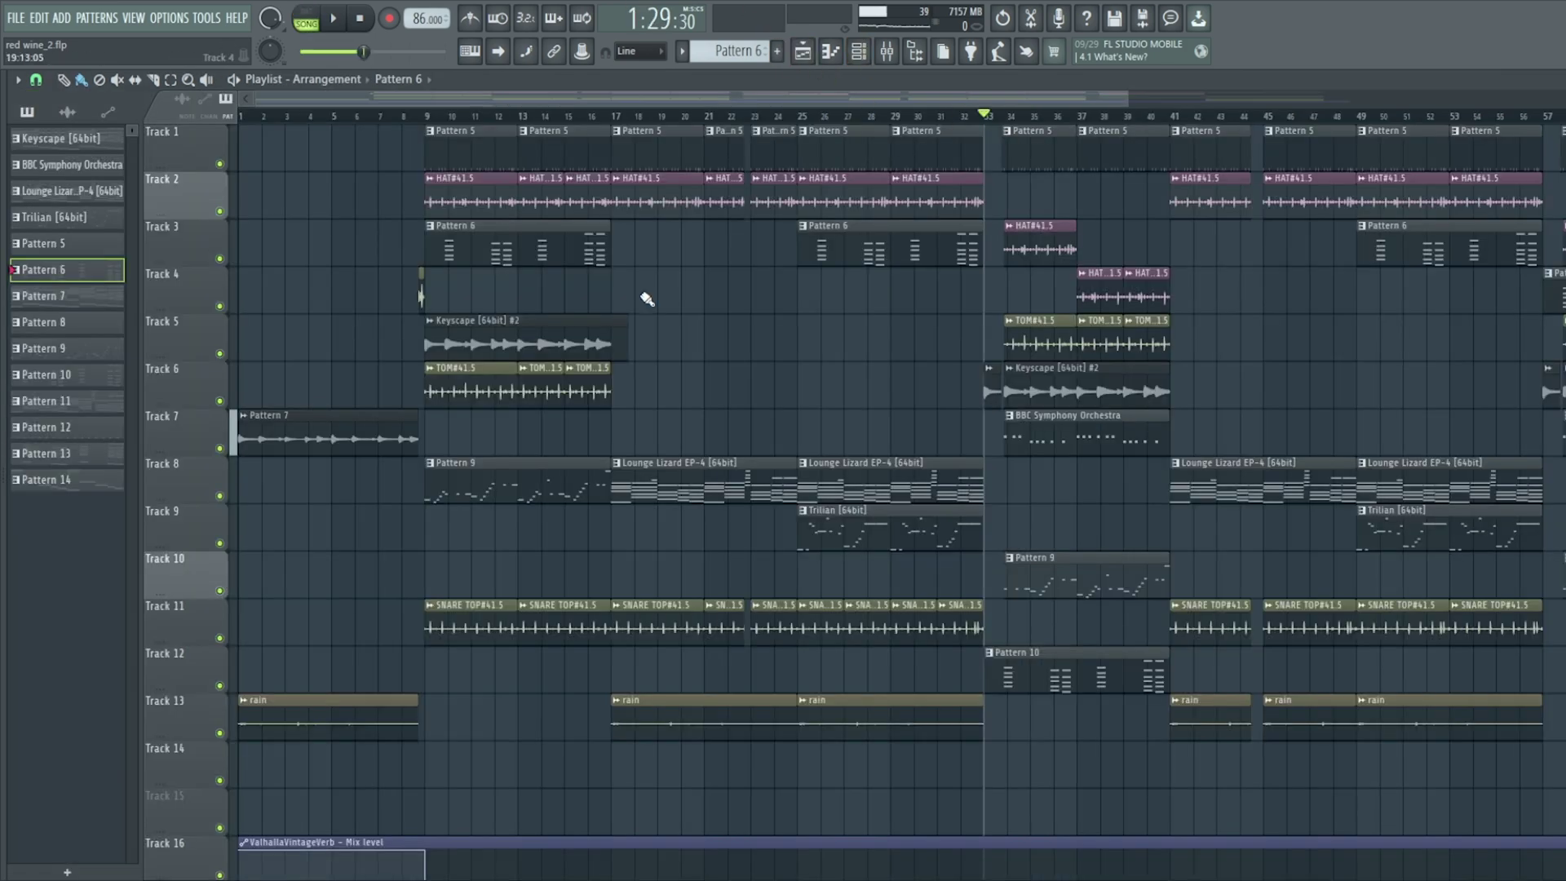
{"action": "left_click", "coordinate": [220, 686]}
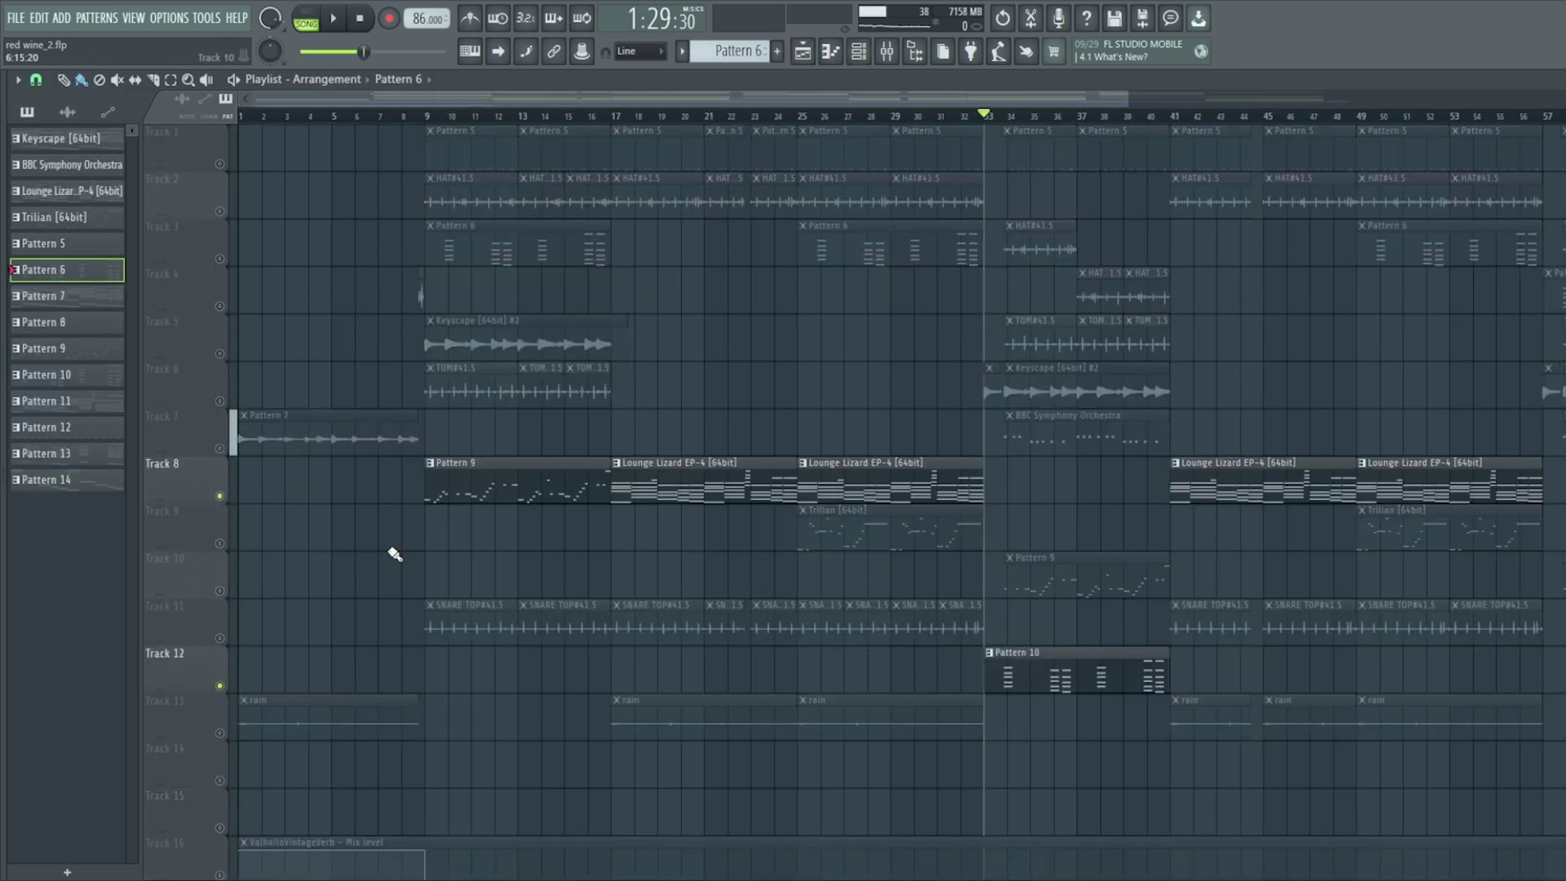
{"action": "left_click", "coordinate": [219, 447]}
{"action": "left_click", "coordinate": [219, 401]}
{"action": "key", "text": "space"}
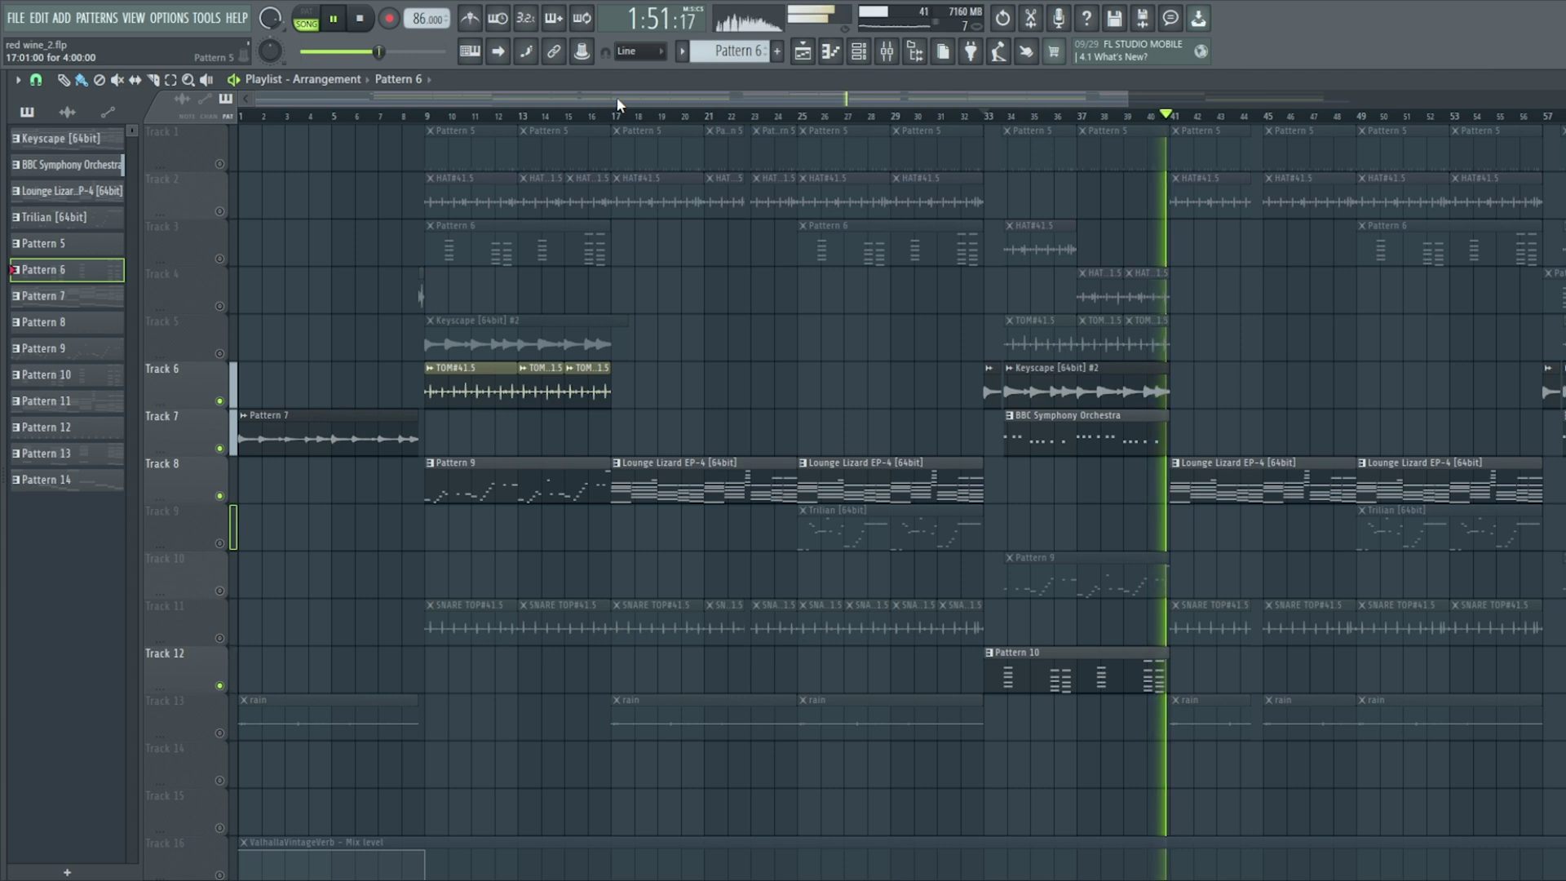
{"action": "key", "text": "space"}
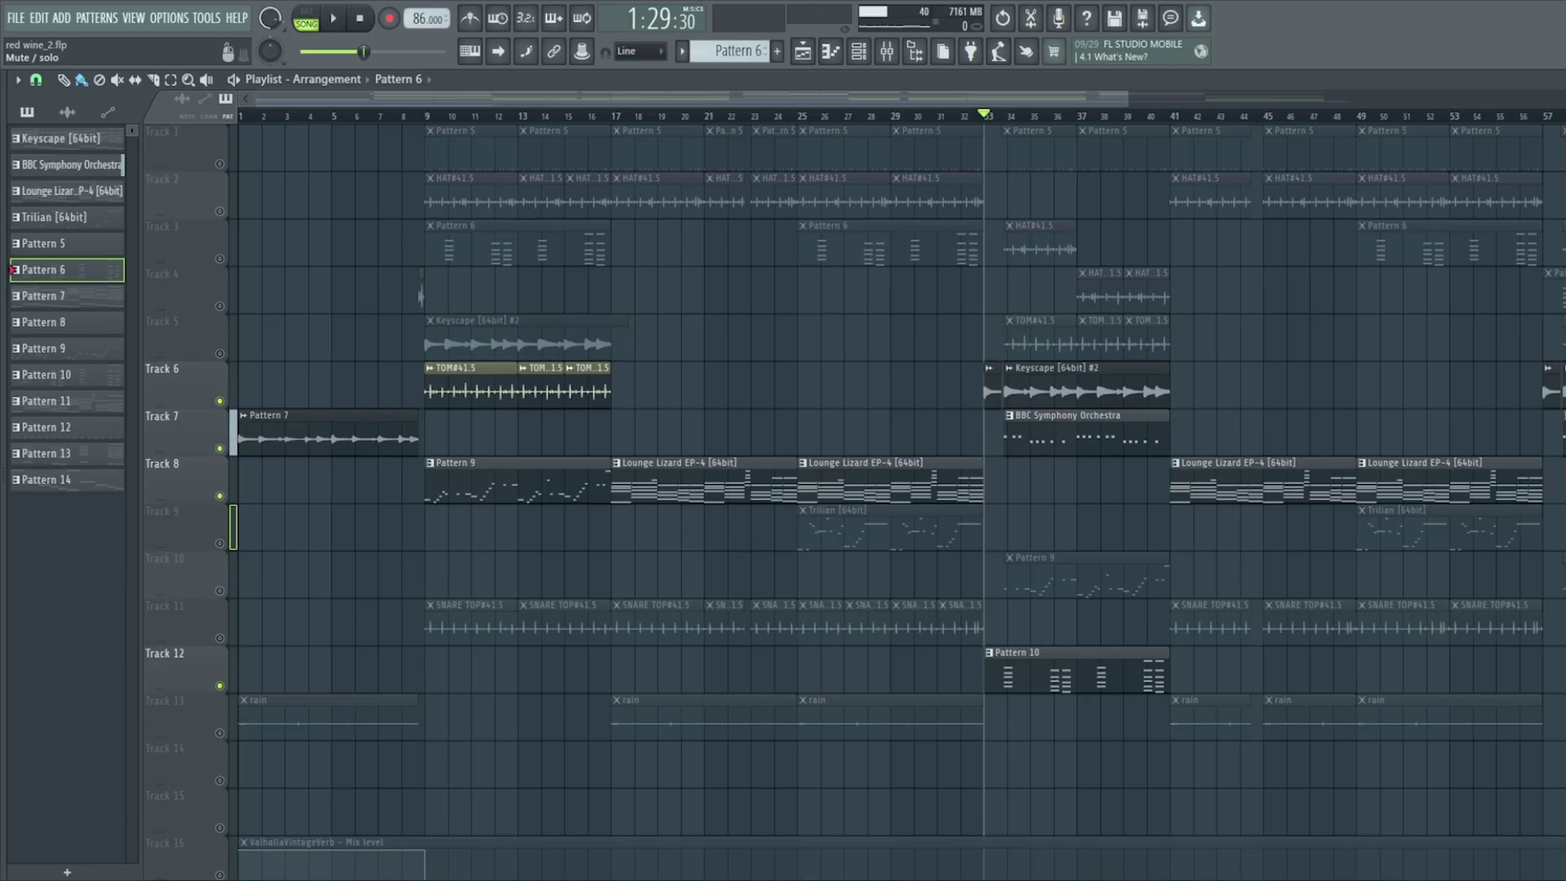
Inspect the BBC Symphony Orchestra #2 instrument and the Fruity Chorus effect on its mixer track, closing the windows when done
{"action": "key", "text": "F6"}
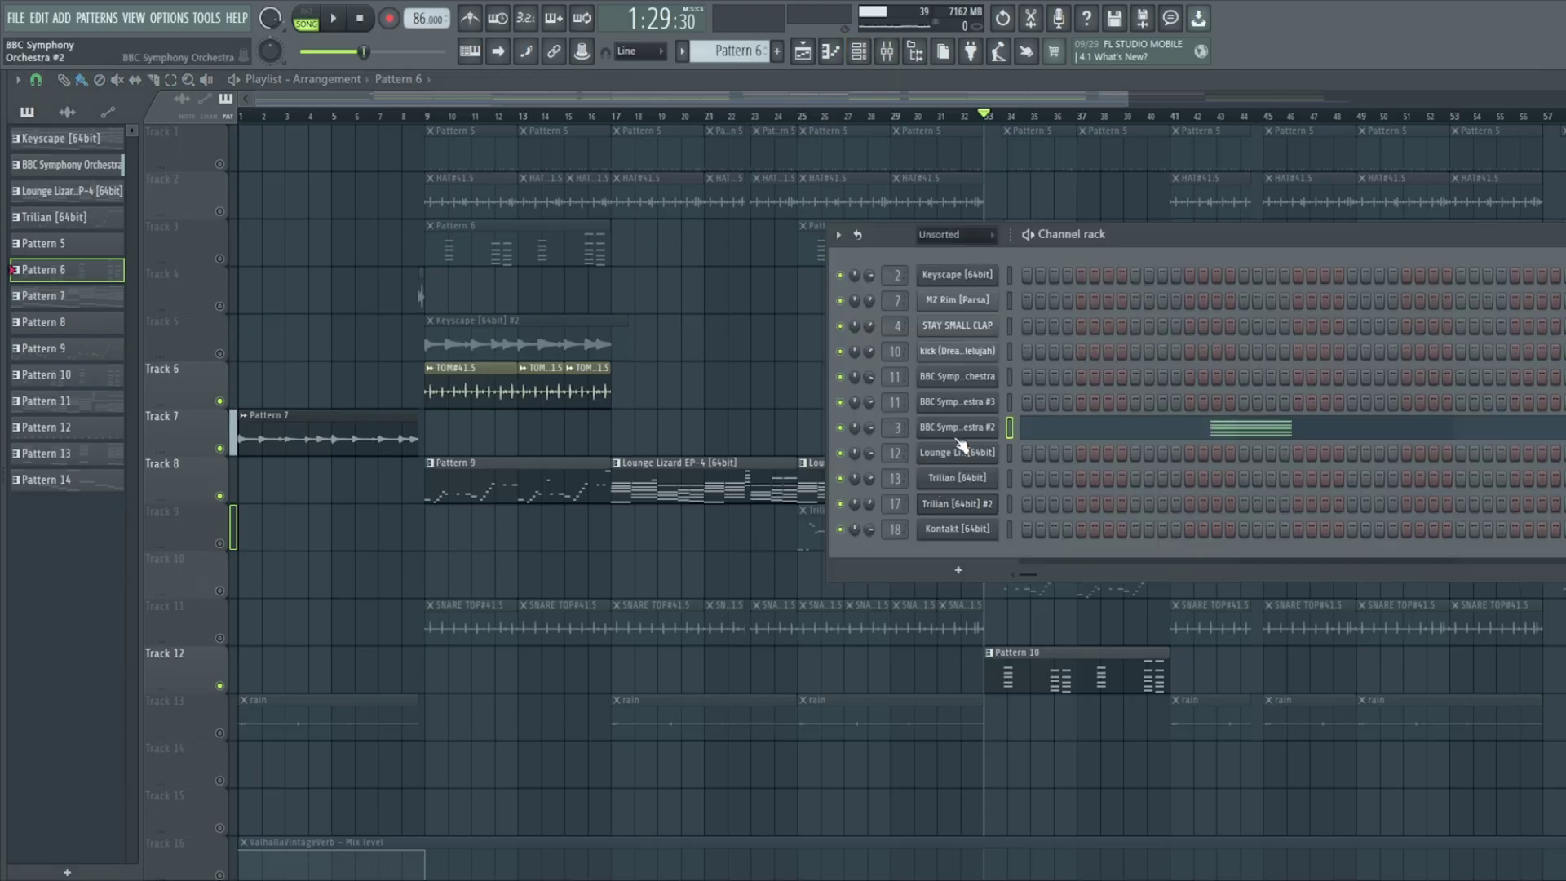
{"action": "left_click", "coordinate": [957, 429]}
{"action": "left_click_drag", "start_coordinate": [762, 388], "coordinate": [755, 69]}
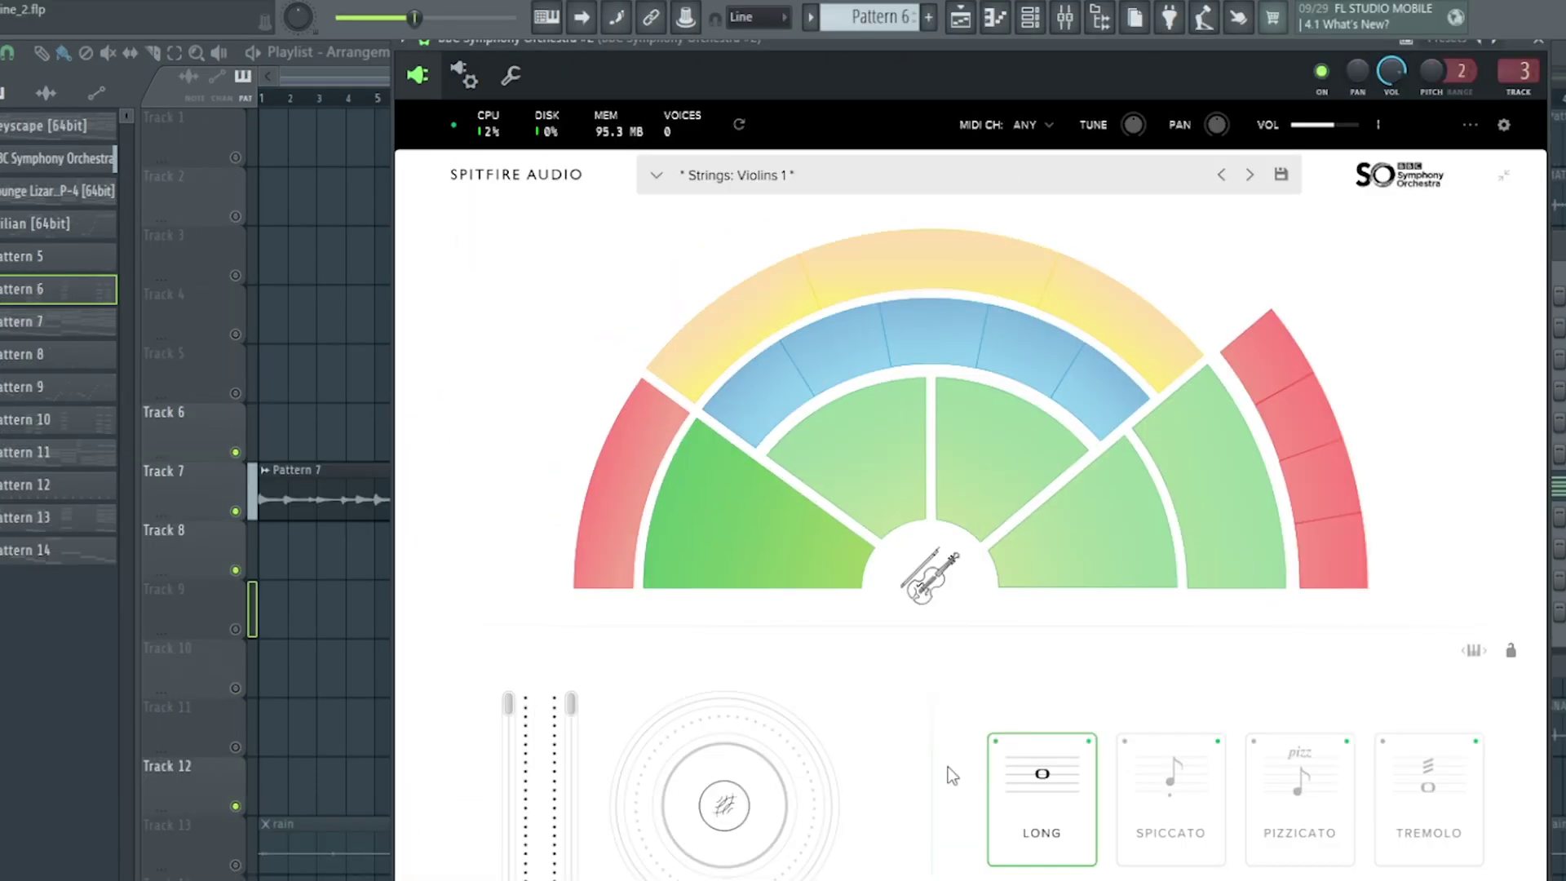
{"action": "left_click", "coordinate": [1065, 17]}
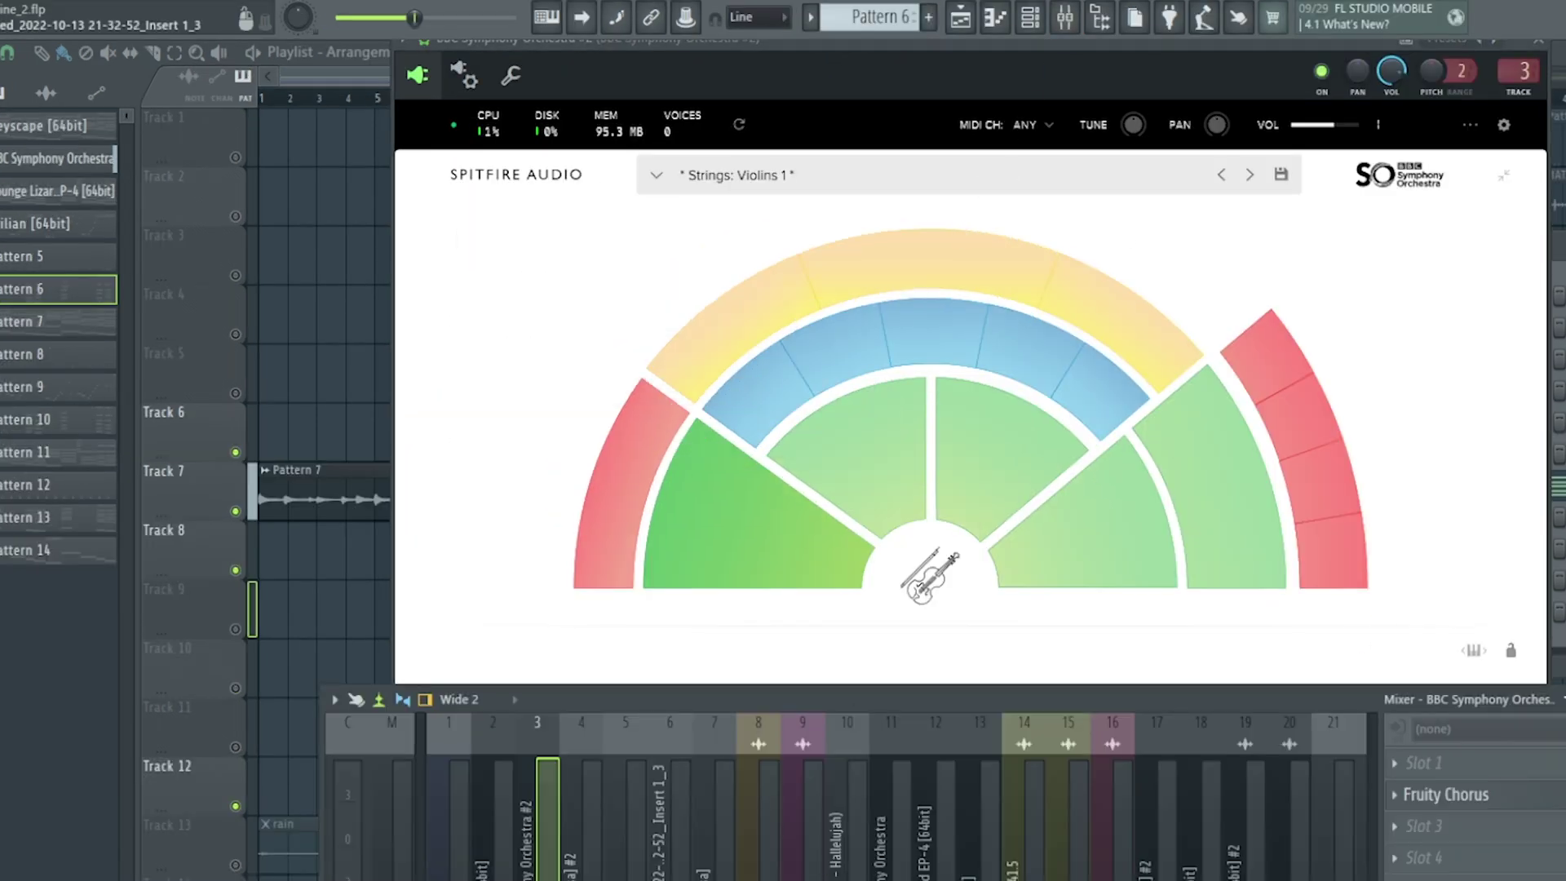
{"action": "left_click", "coordinate": [1509, 803]}
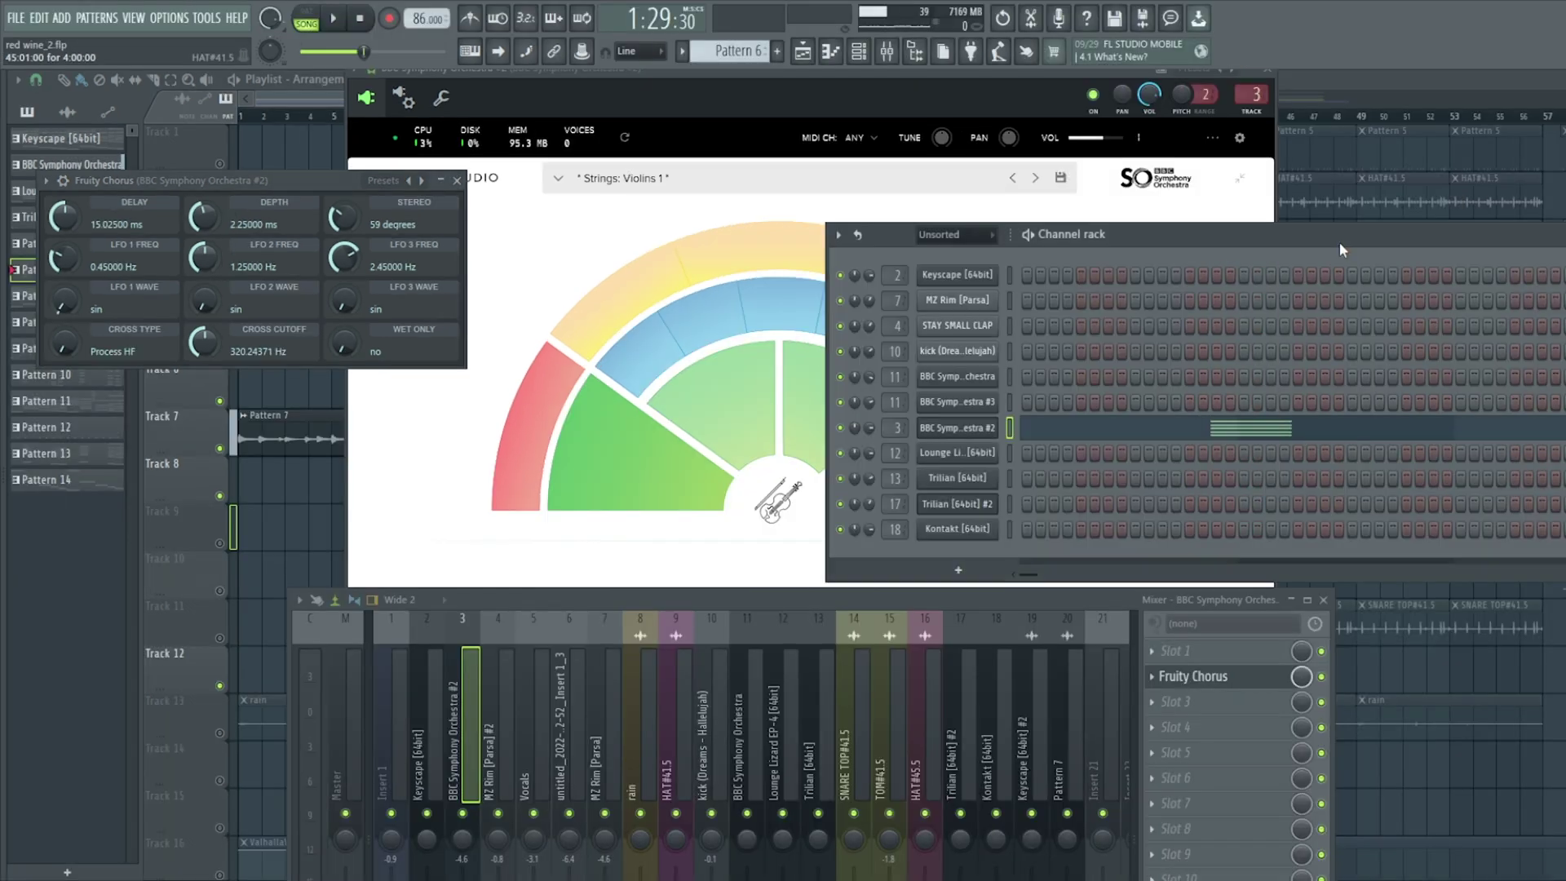
{"action": "key", "text": "F12"}
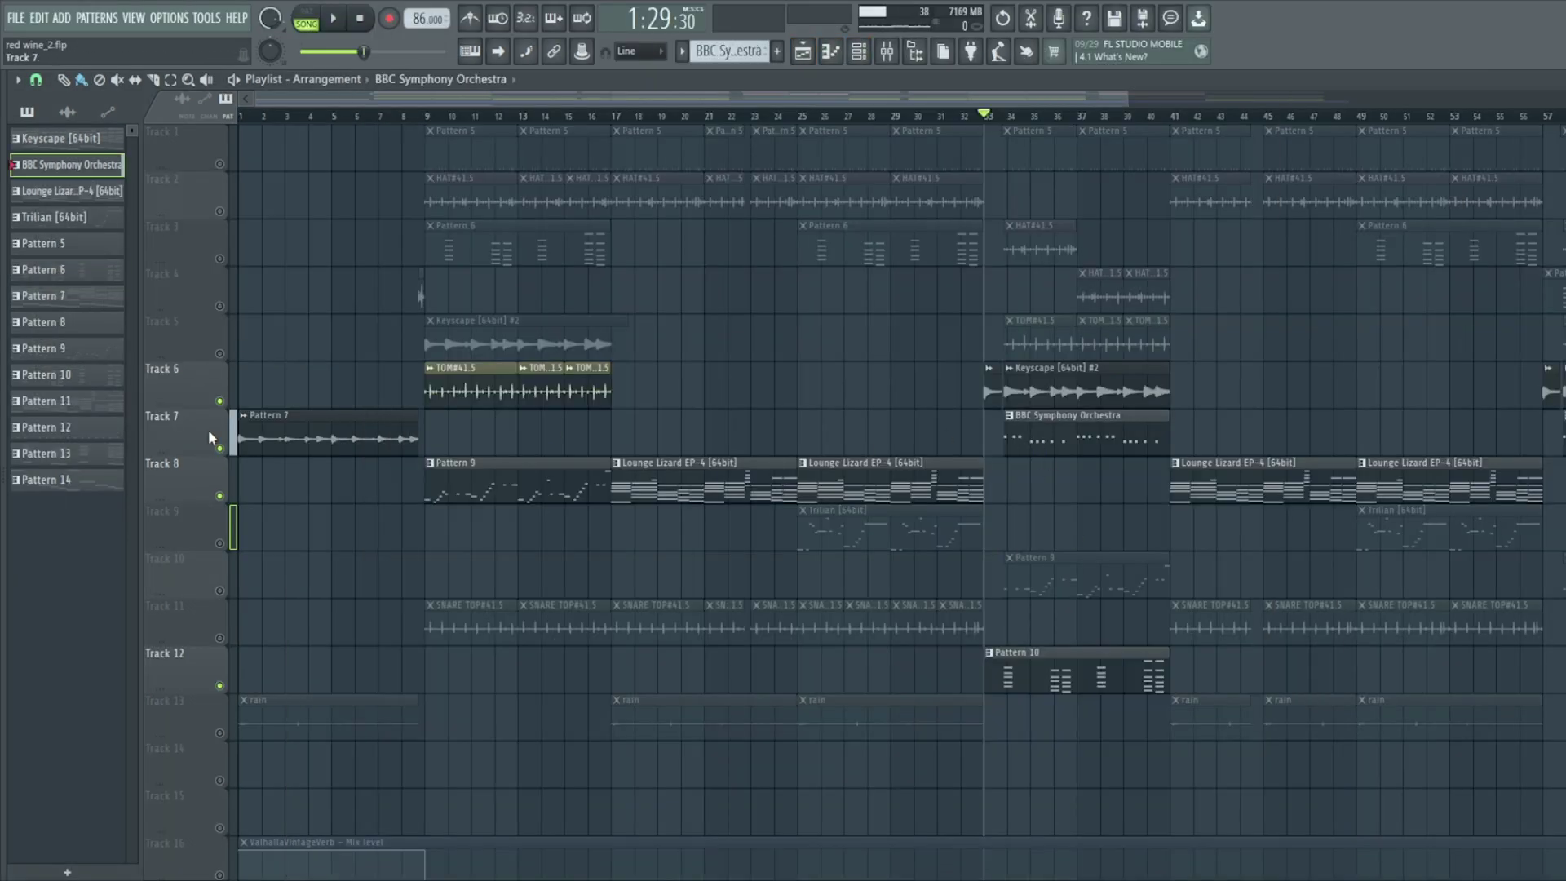
Examine the settings of the first BBC Symphony Orchestra instrument and the effect slots of its mixer track
{"action": "left_click", "coordinate": [858, 51]}
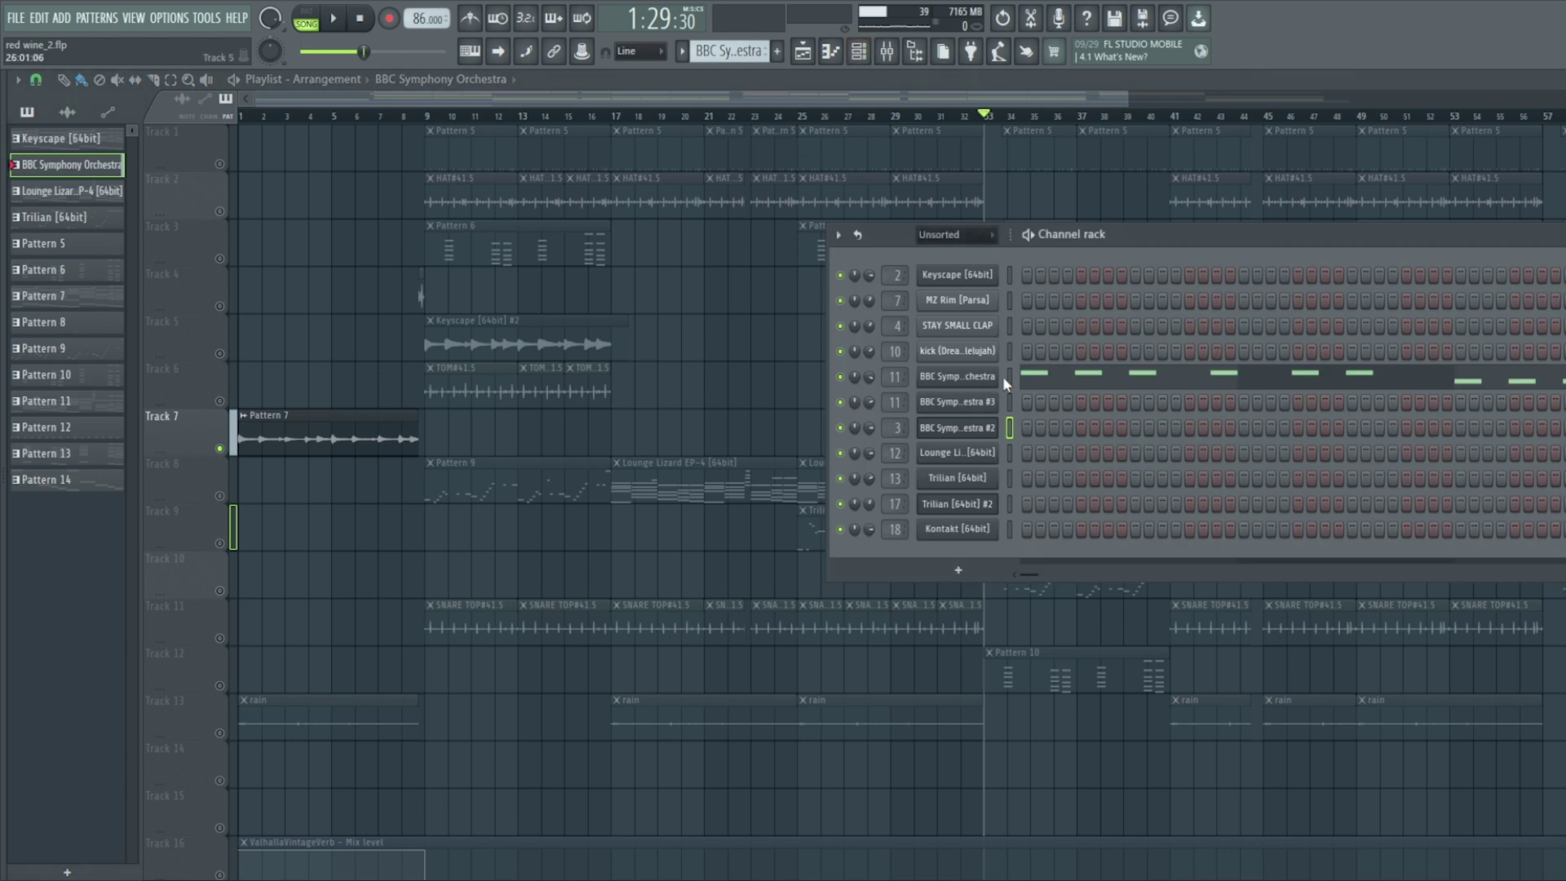
{"action": "left_click", "coordinate": [987, 376]}
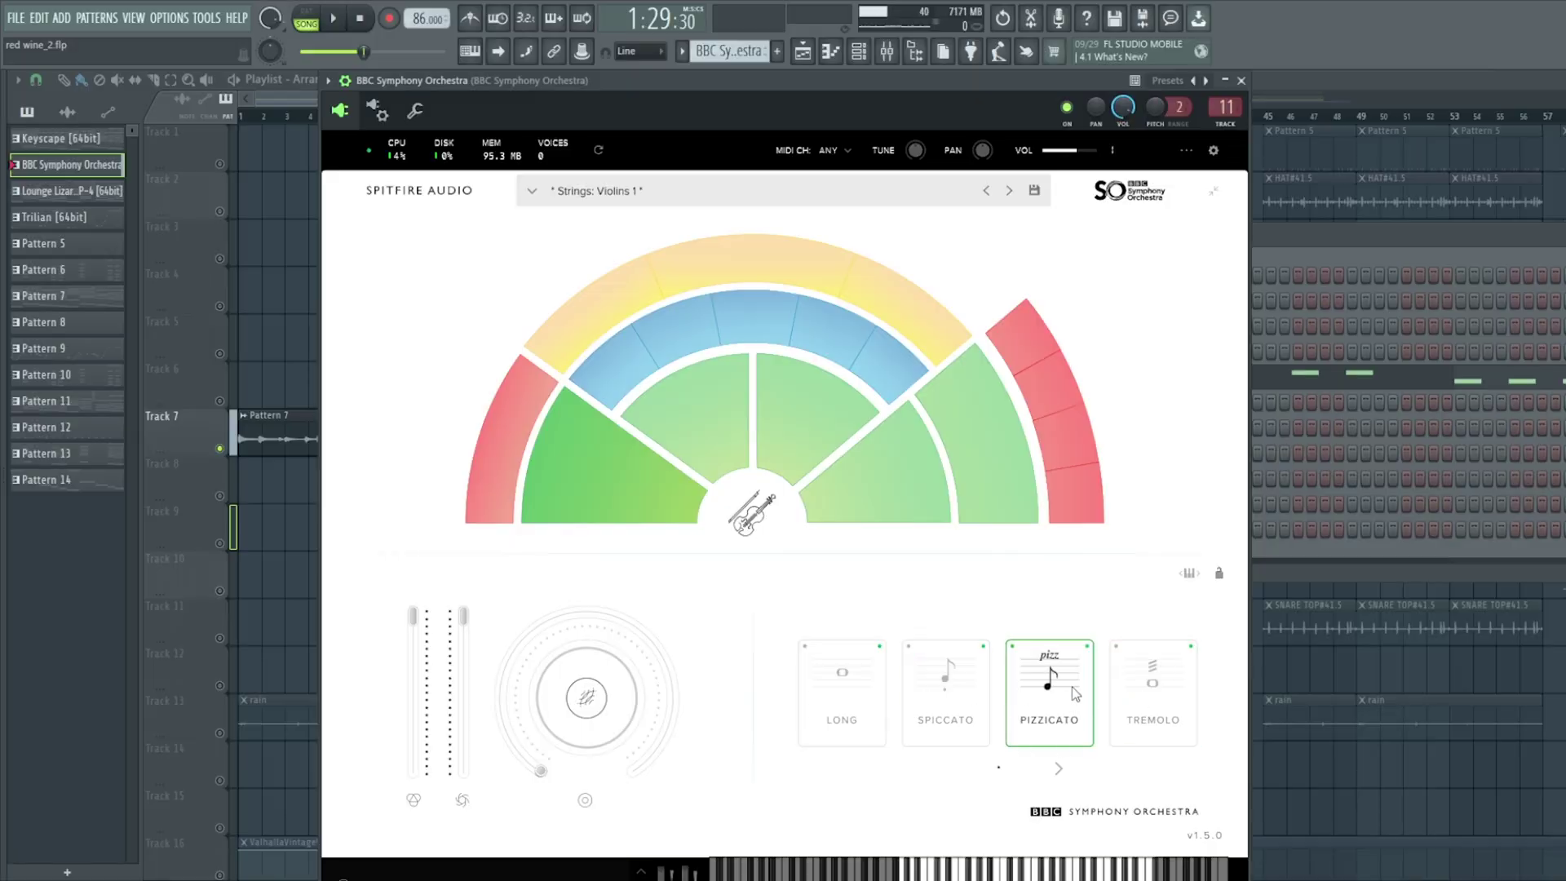
{"action": "left_click", "coordinate": [887, 52]}
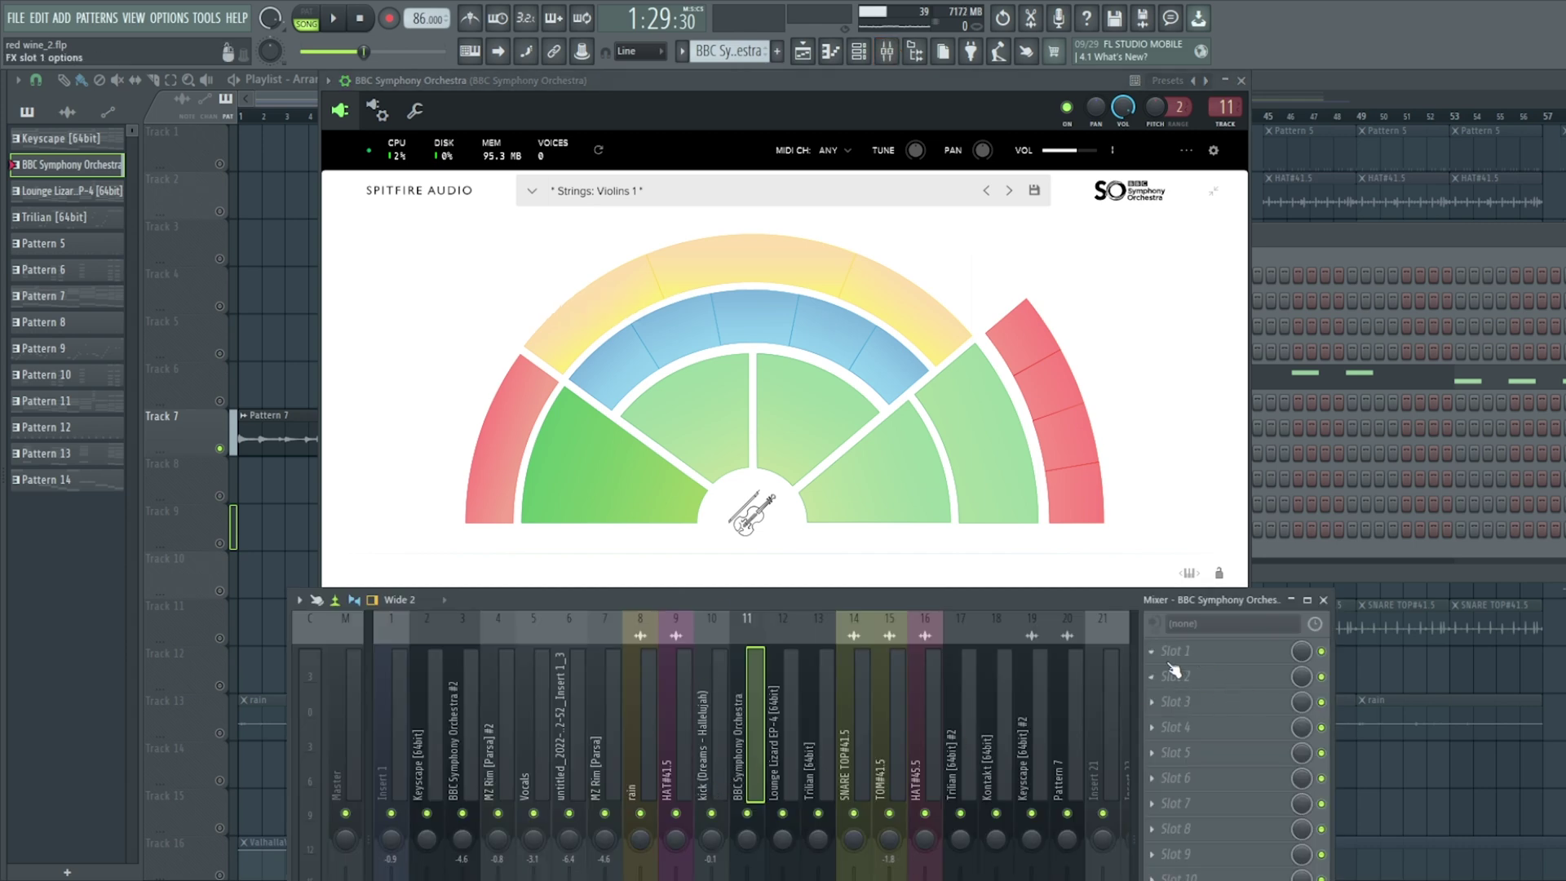
{"action": "left_click", "coordinate": [1328, 241]}
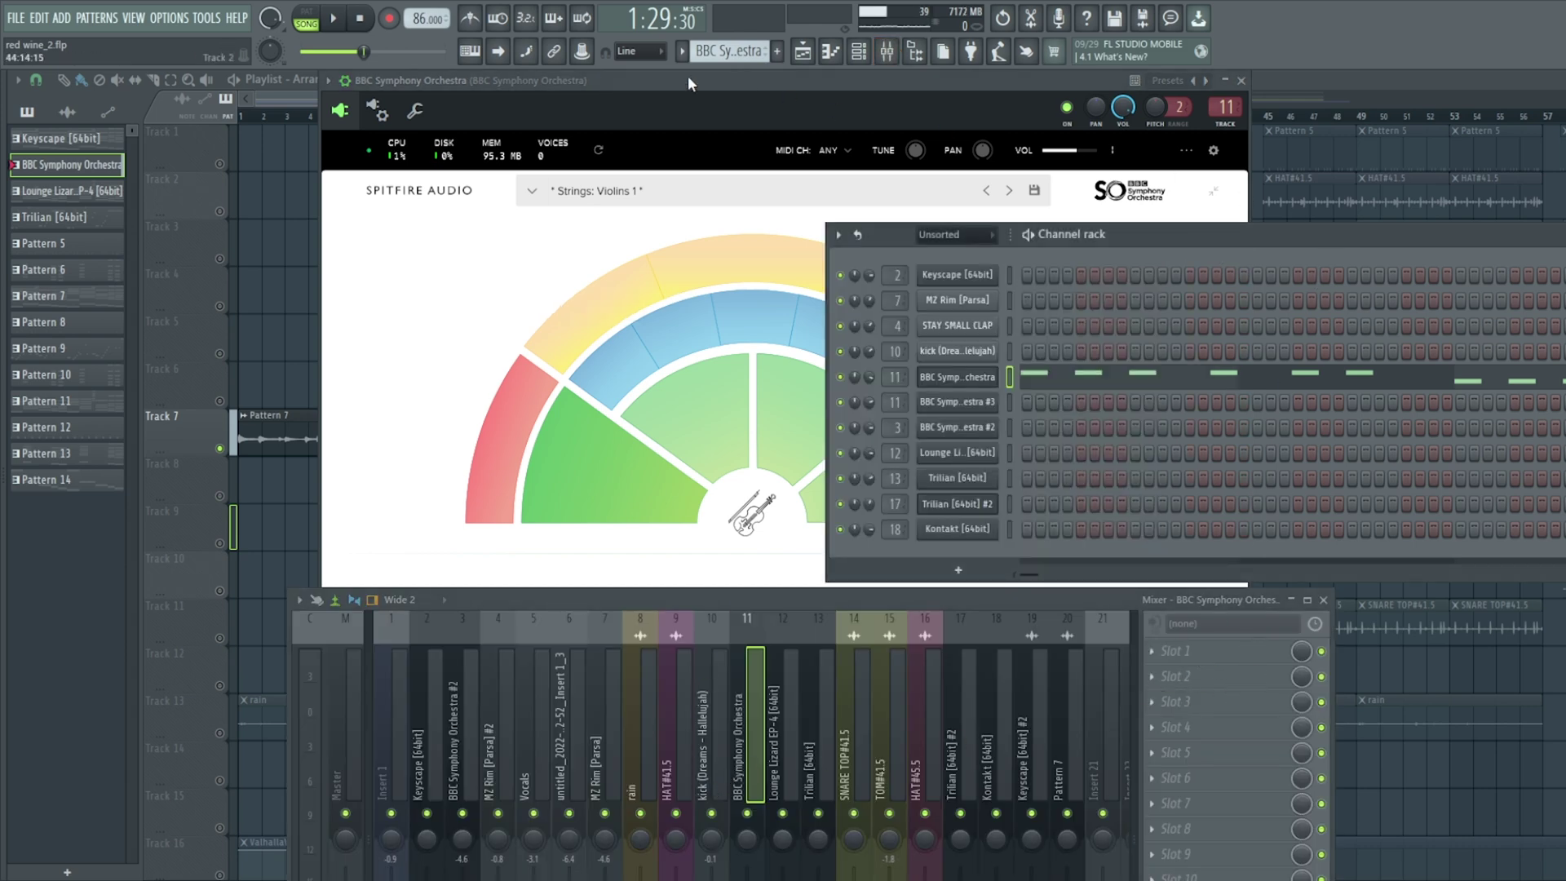
{"action": "left_click", "coordinate": [304, 99]}
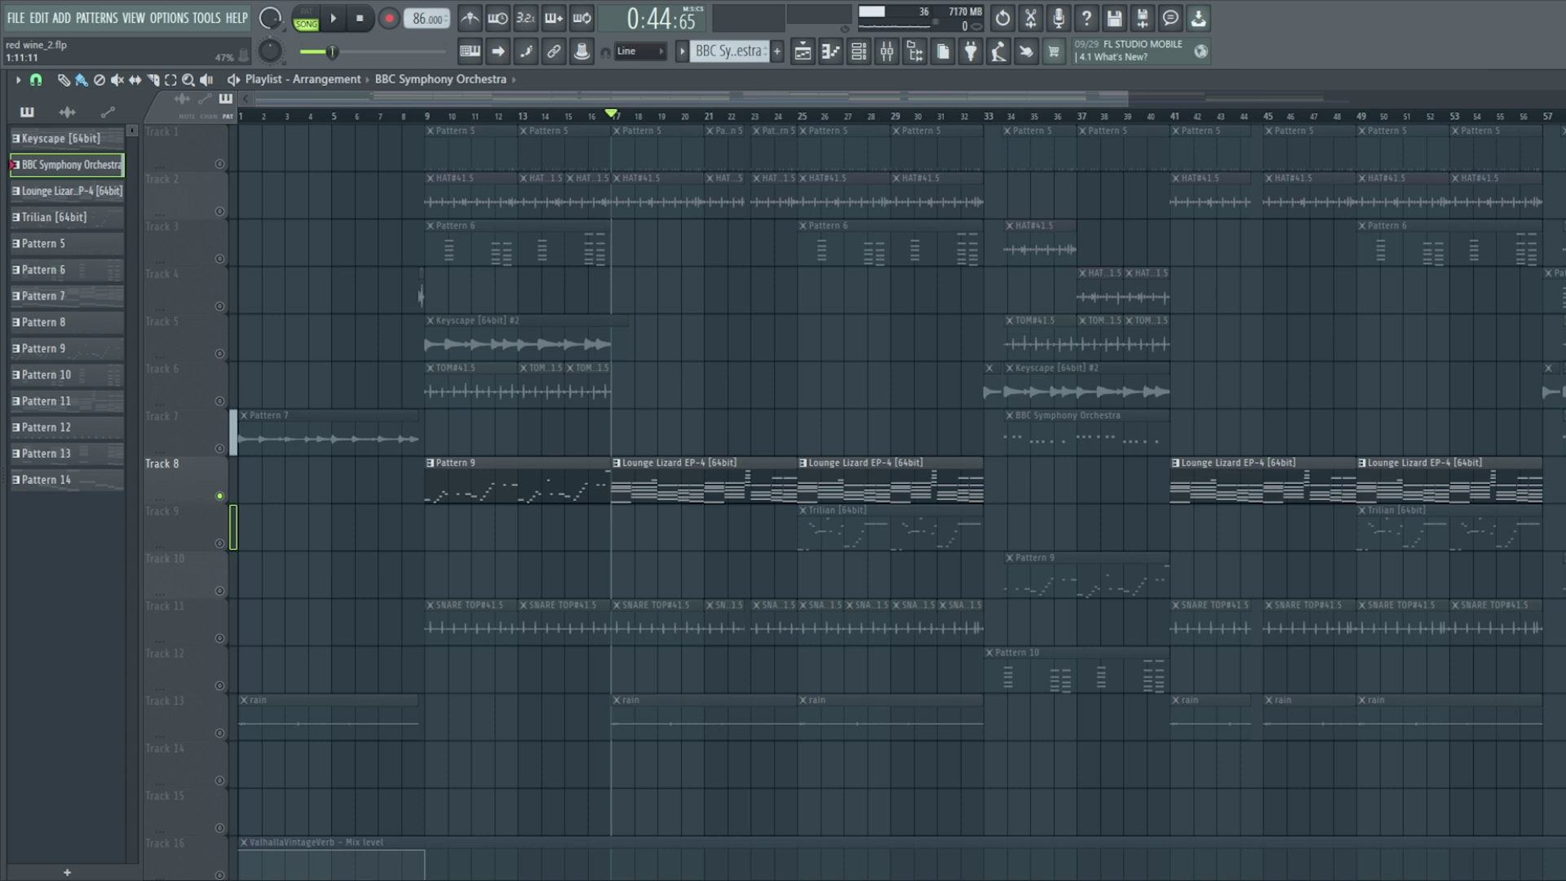
Play the soloed Lounge Lizard EP-4 chords on track 8 from bar 17, and open their pattern and instrument channel for inspection
{"action": "key", "text": "space"}
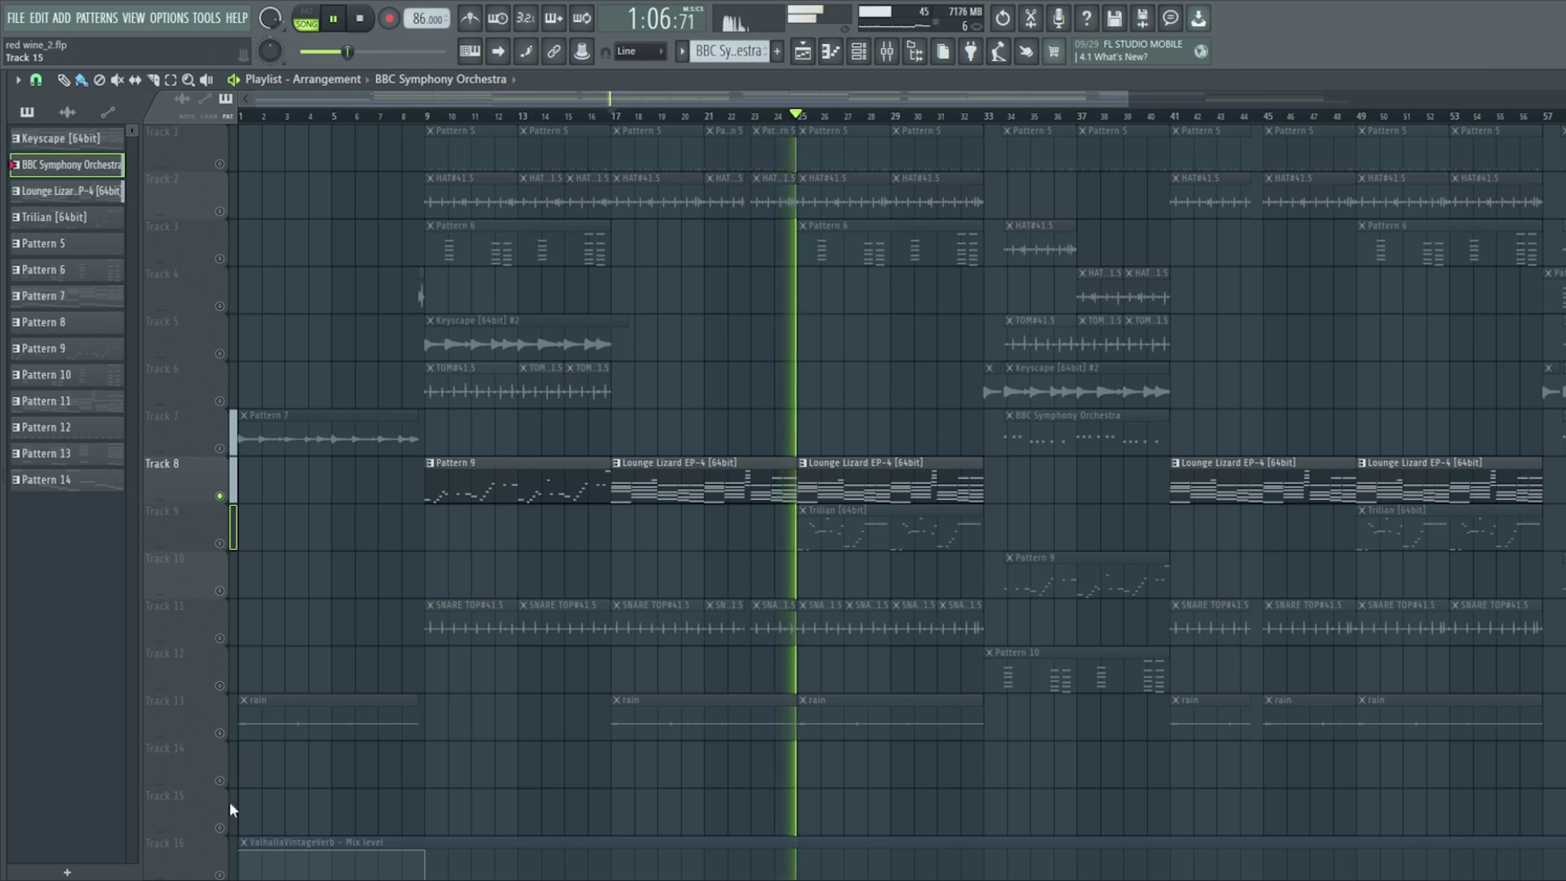
{"action": "key", "text": "space"}
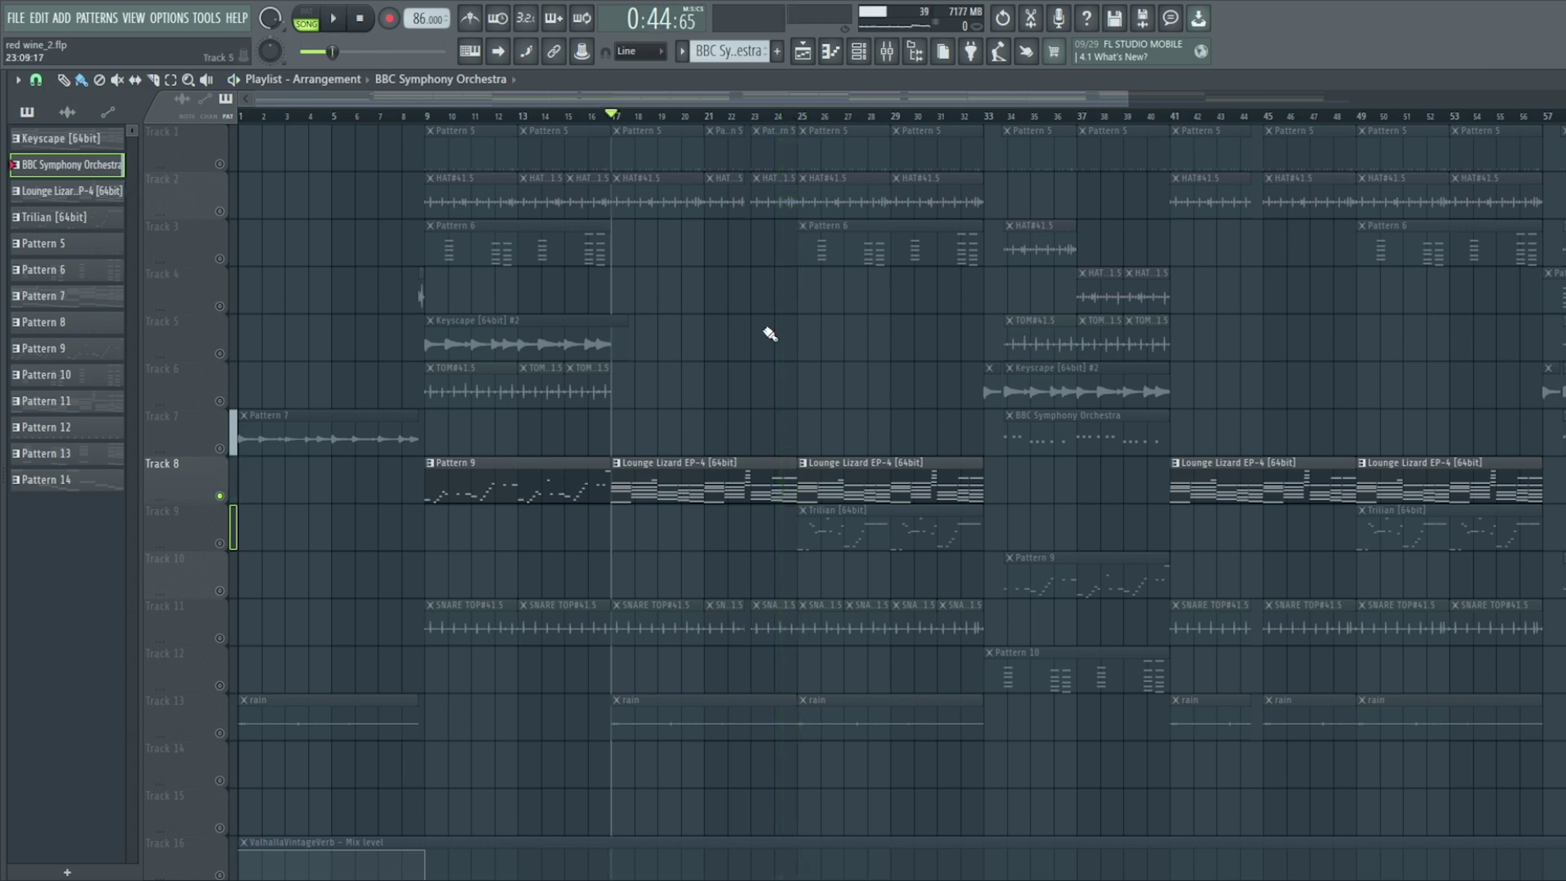
{"action": "double_click", "coordinate": [677, 463]}
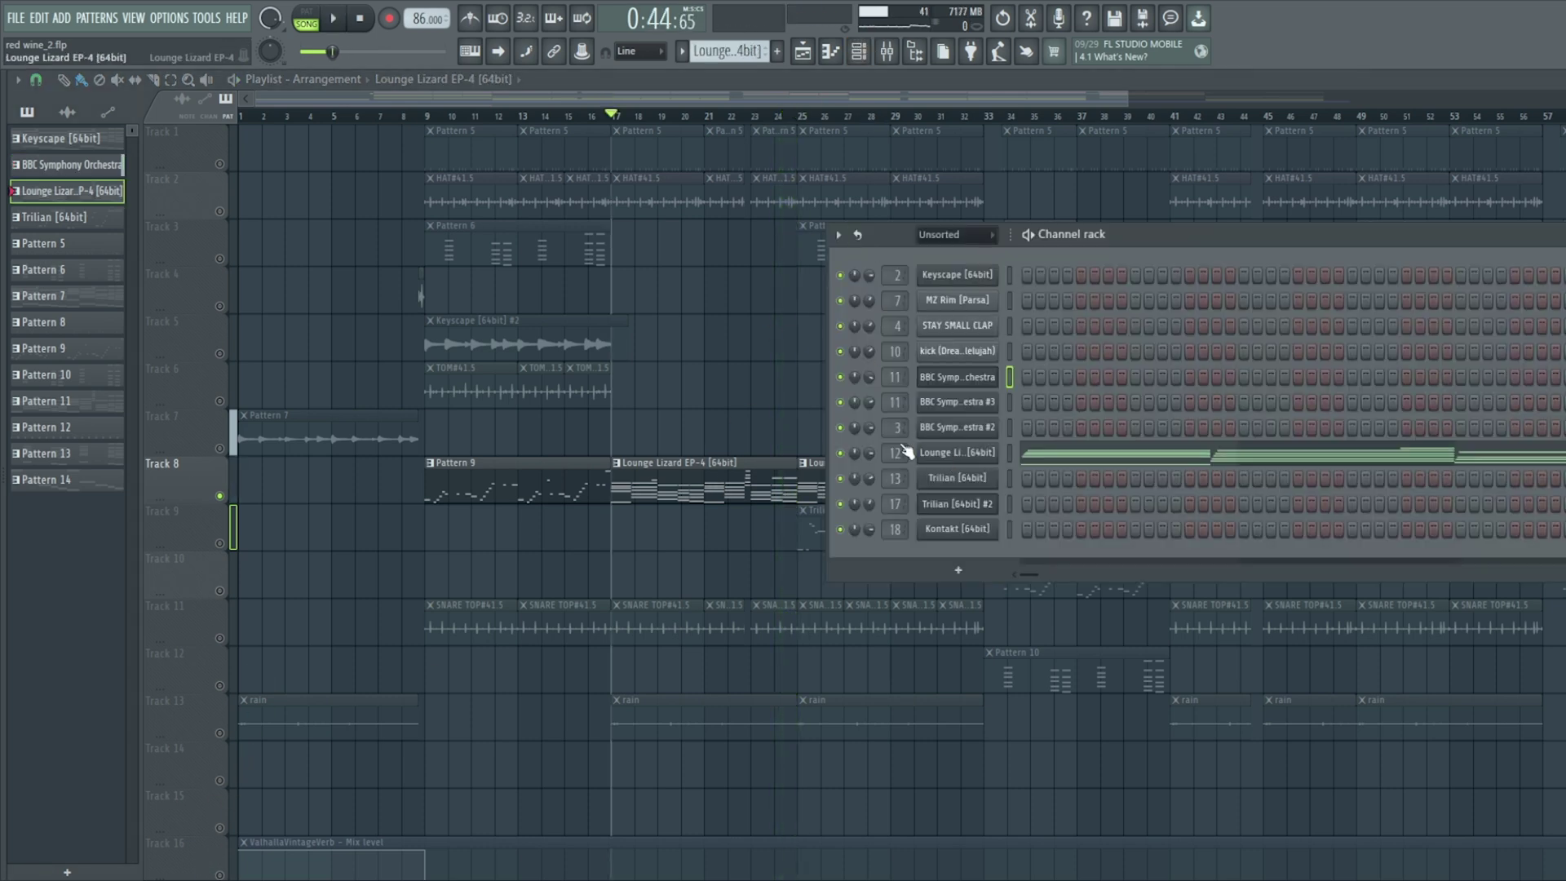
{"action": "left_click", "coordinate": [907, 452]}
{"action": "left_click_drag", "start_coordinate": [218, 279], "coordinate": [373, 230]}
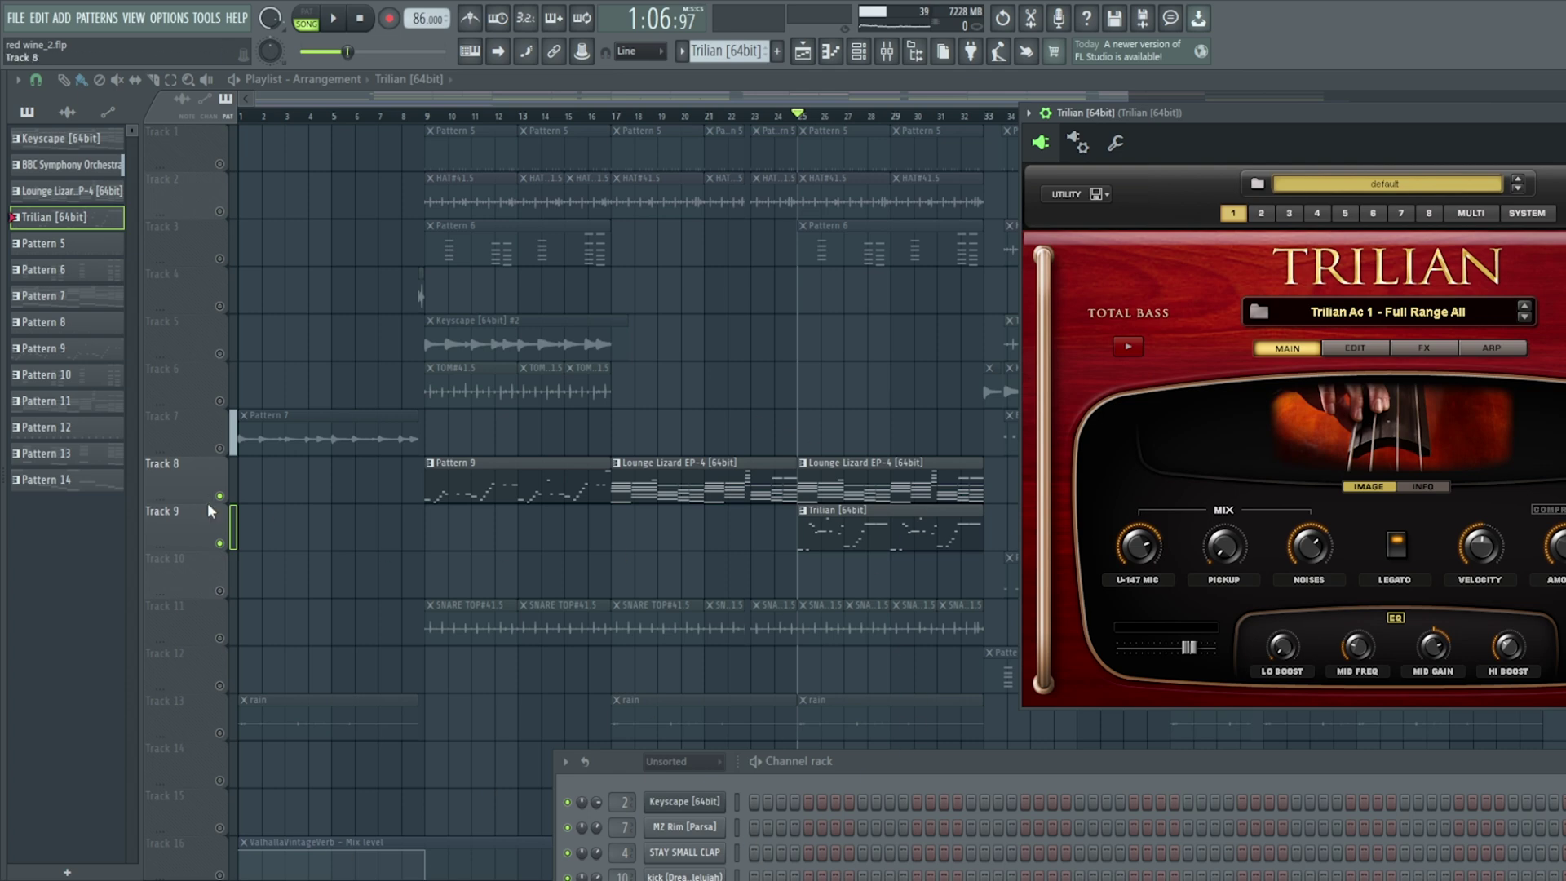
Solo playlist track 9 and play its Trilian bass part from bar 25, clearing the Trilian instrument window from view
{"action": "right_click", "coordinate": [221, 544]}
{"action": "right_click", "coordinate": [227, 546]}
{"action": "key", "text": "space"}
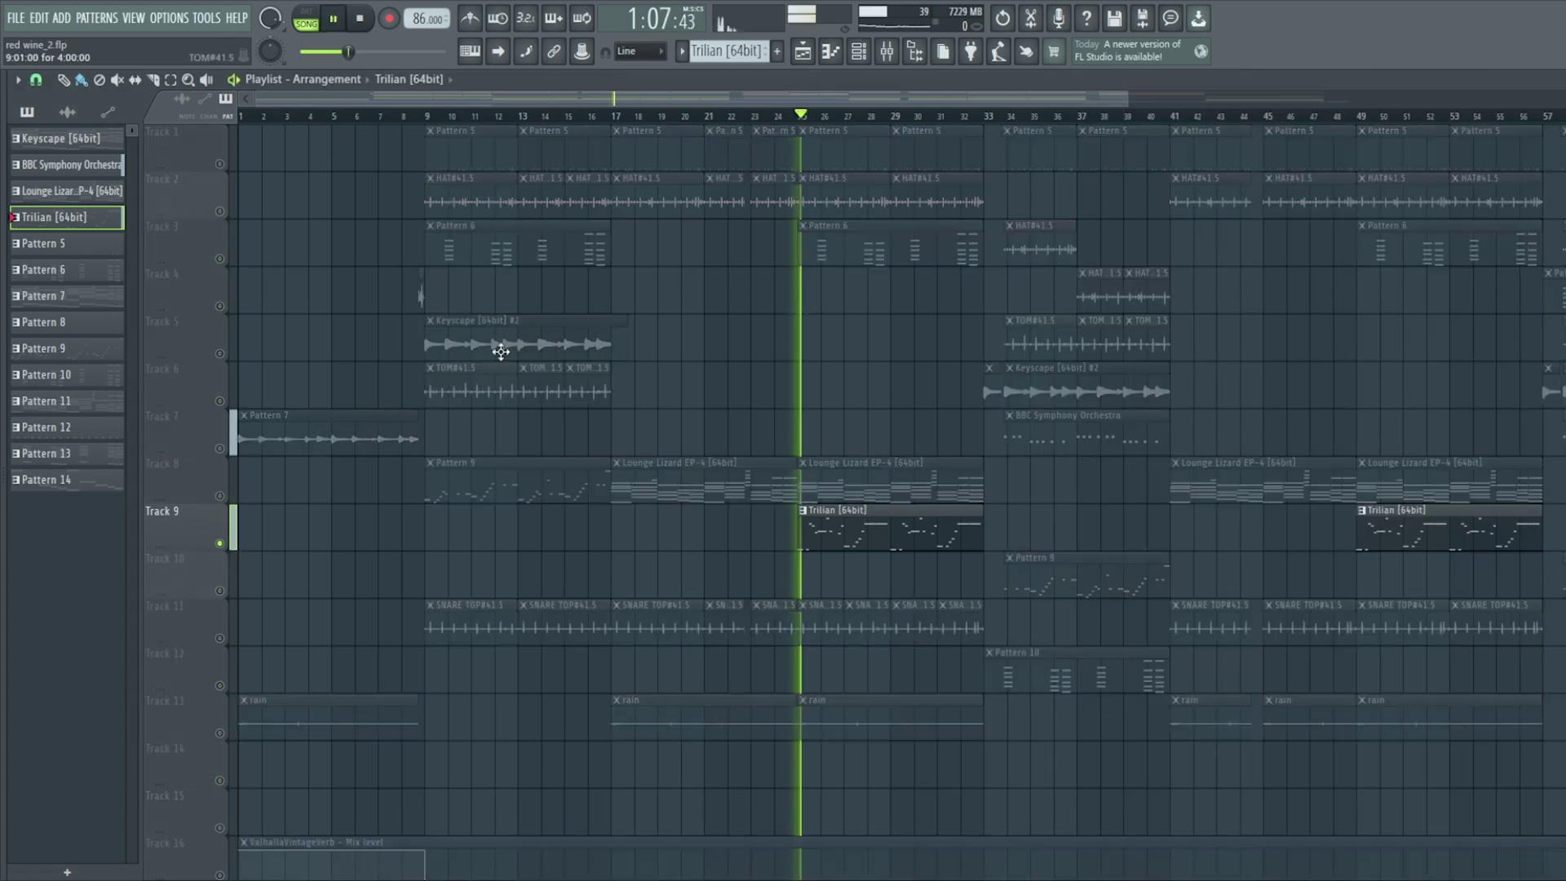
{"action": "left_click", "coordinate": [863, 56]}
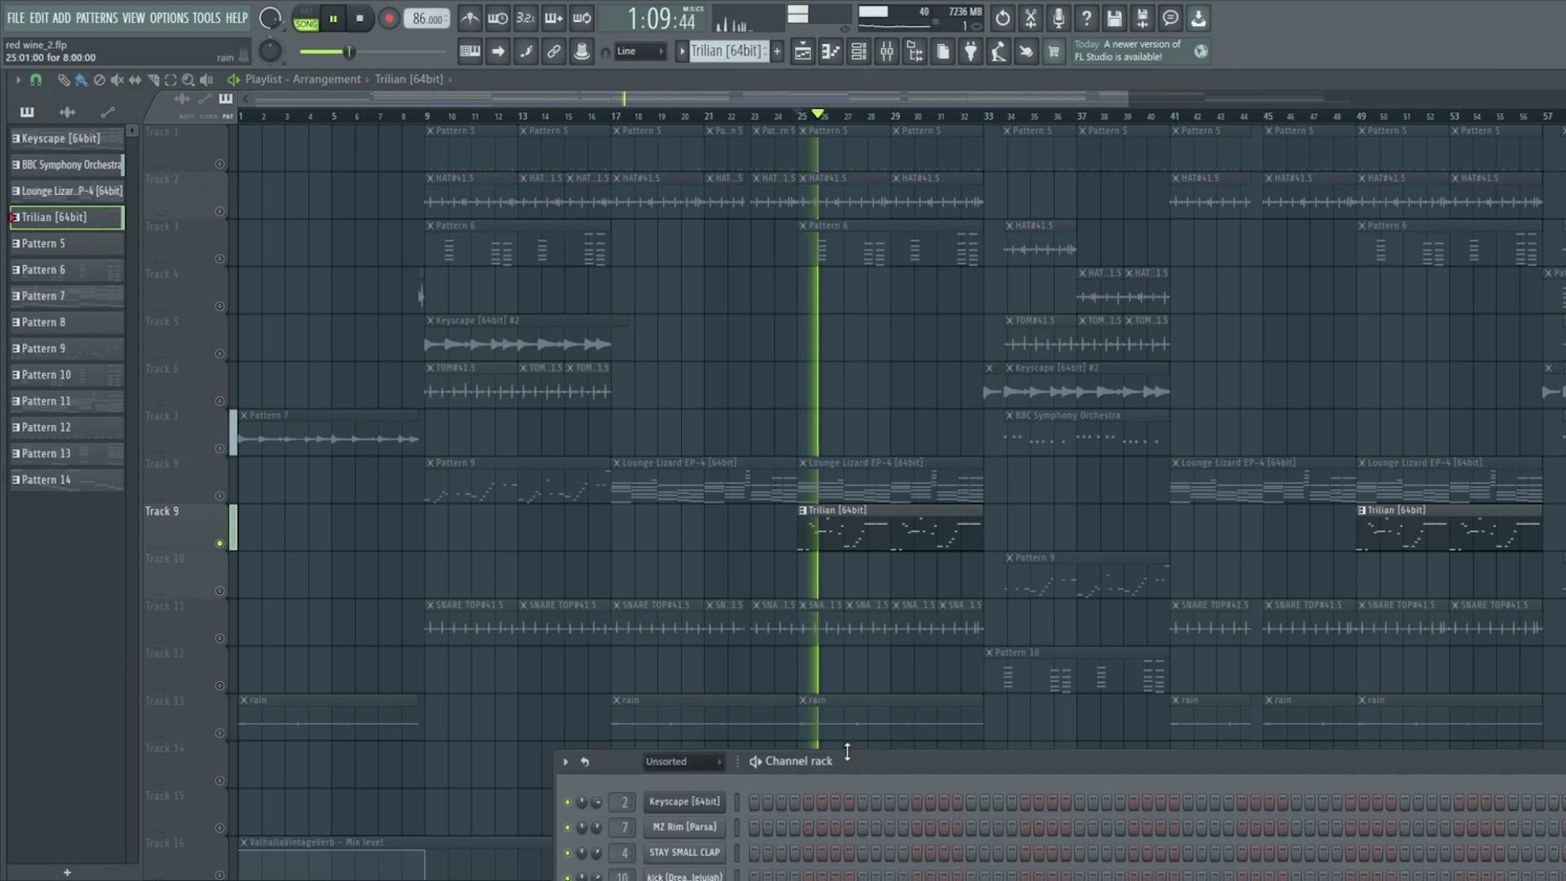
Open the Trilian bass line in the piano roll and pick out its higher notes, including C6 and F6, during playback
{"action": "left_click_drag", "start_coordinate": [869, 742], "coordinate": [1355, 142]}
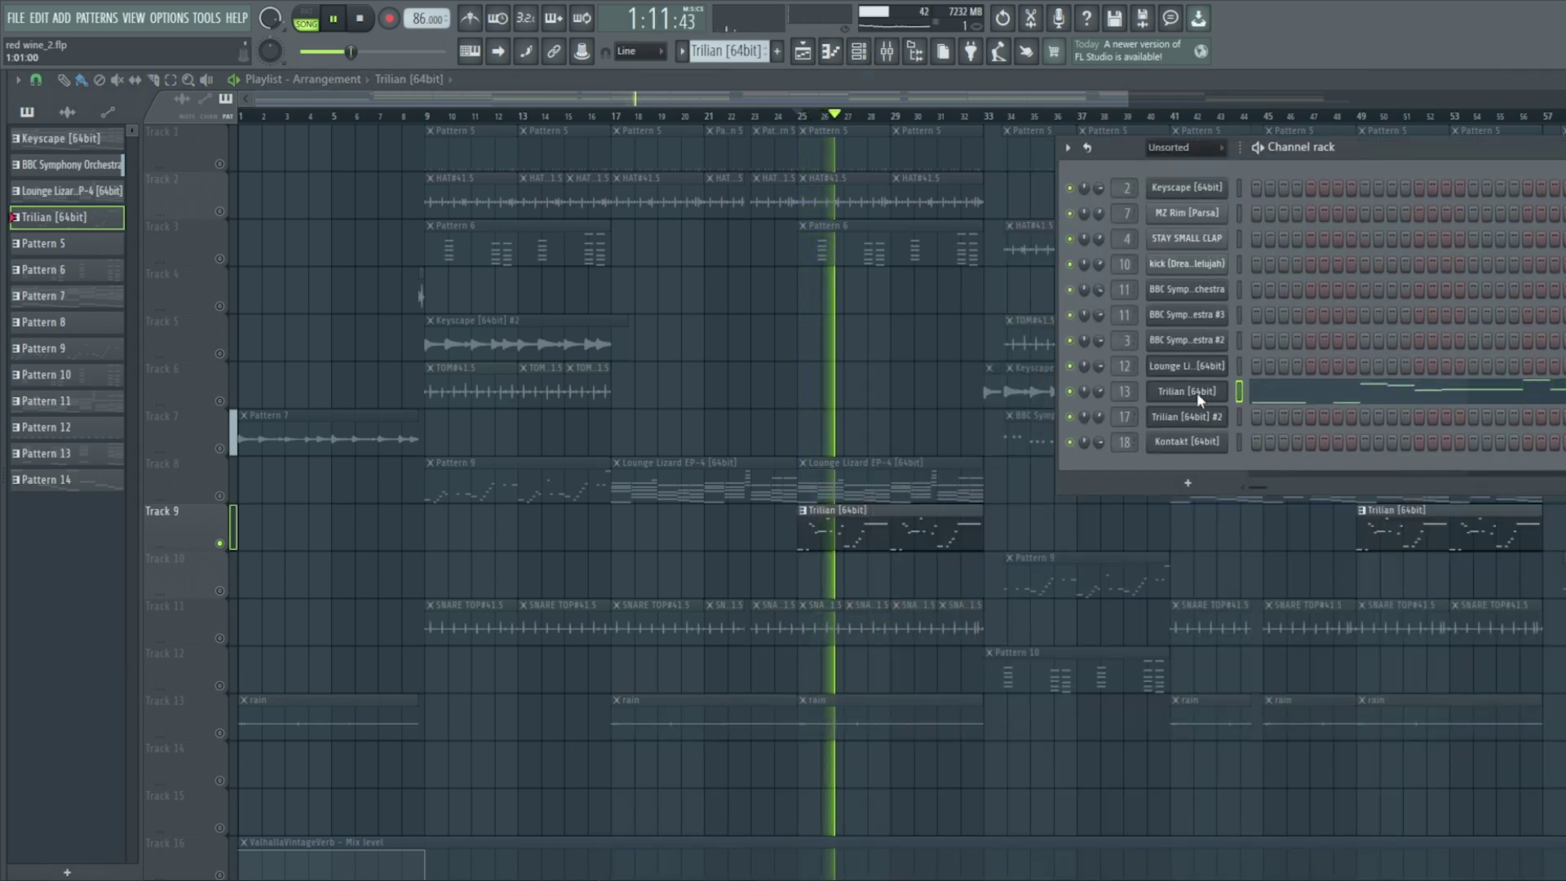
{"action": "left_click", "coordinate": [1240, 391]}
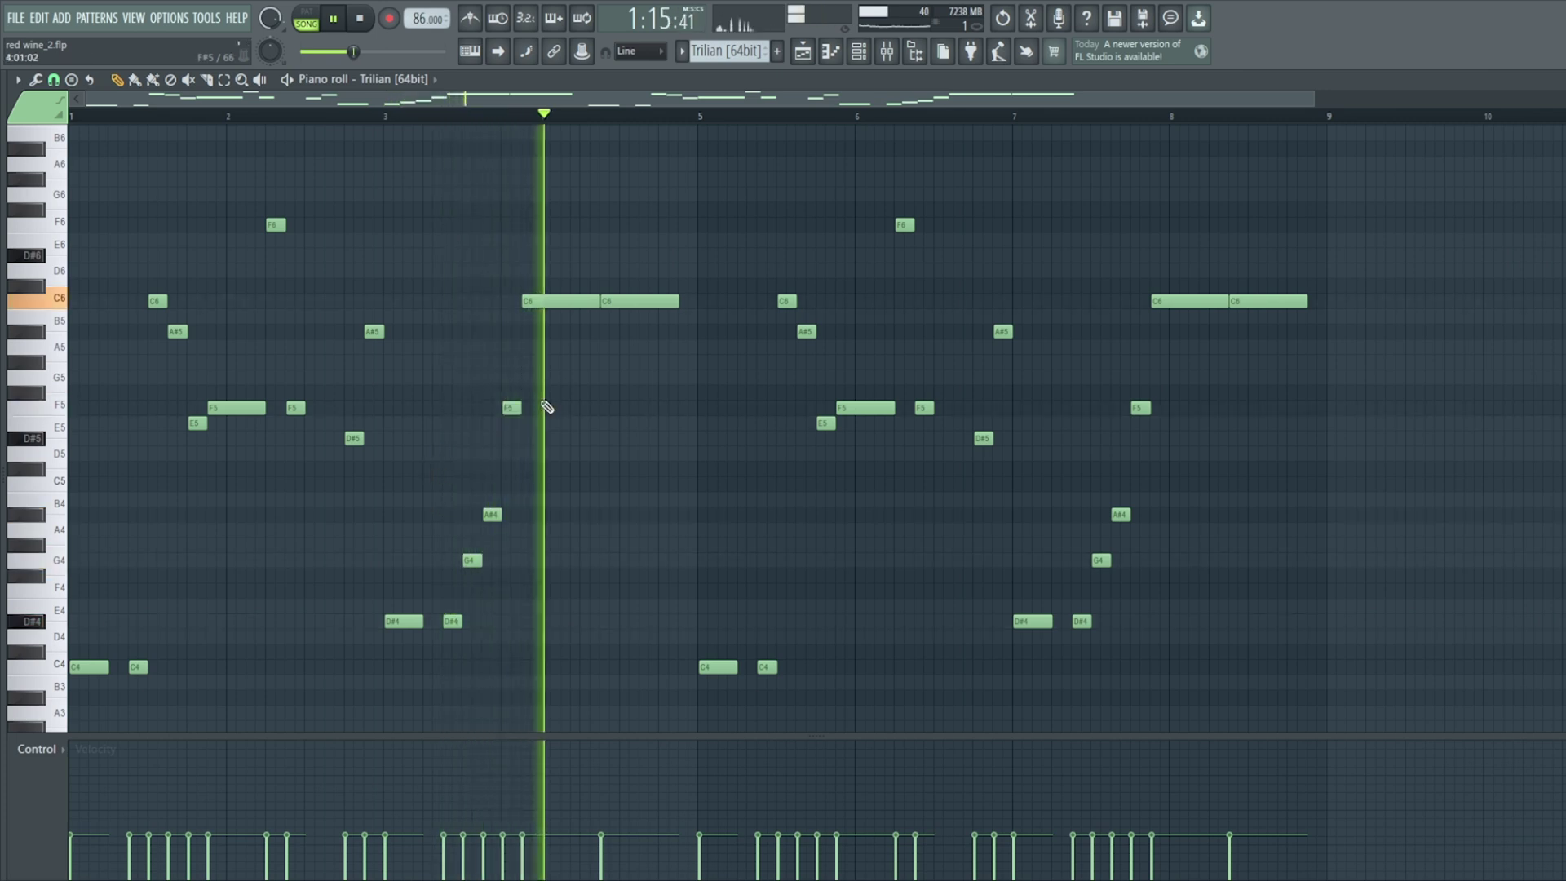
{"action": "left_click", "coordinate": [511, 407]}
{"action": "left_click", "coordinate": [787, 301]}
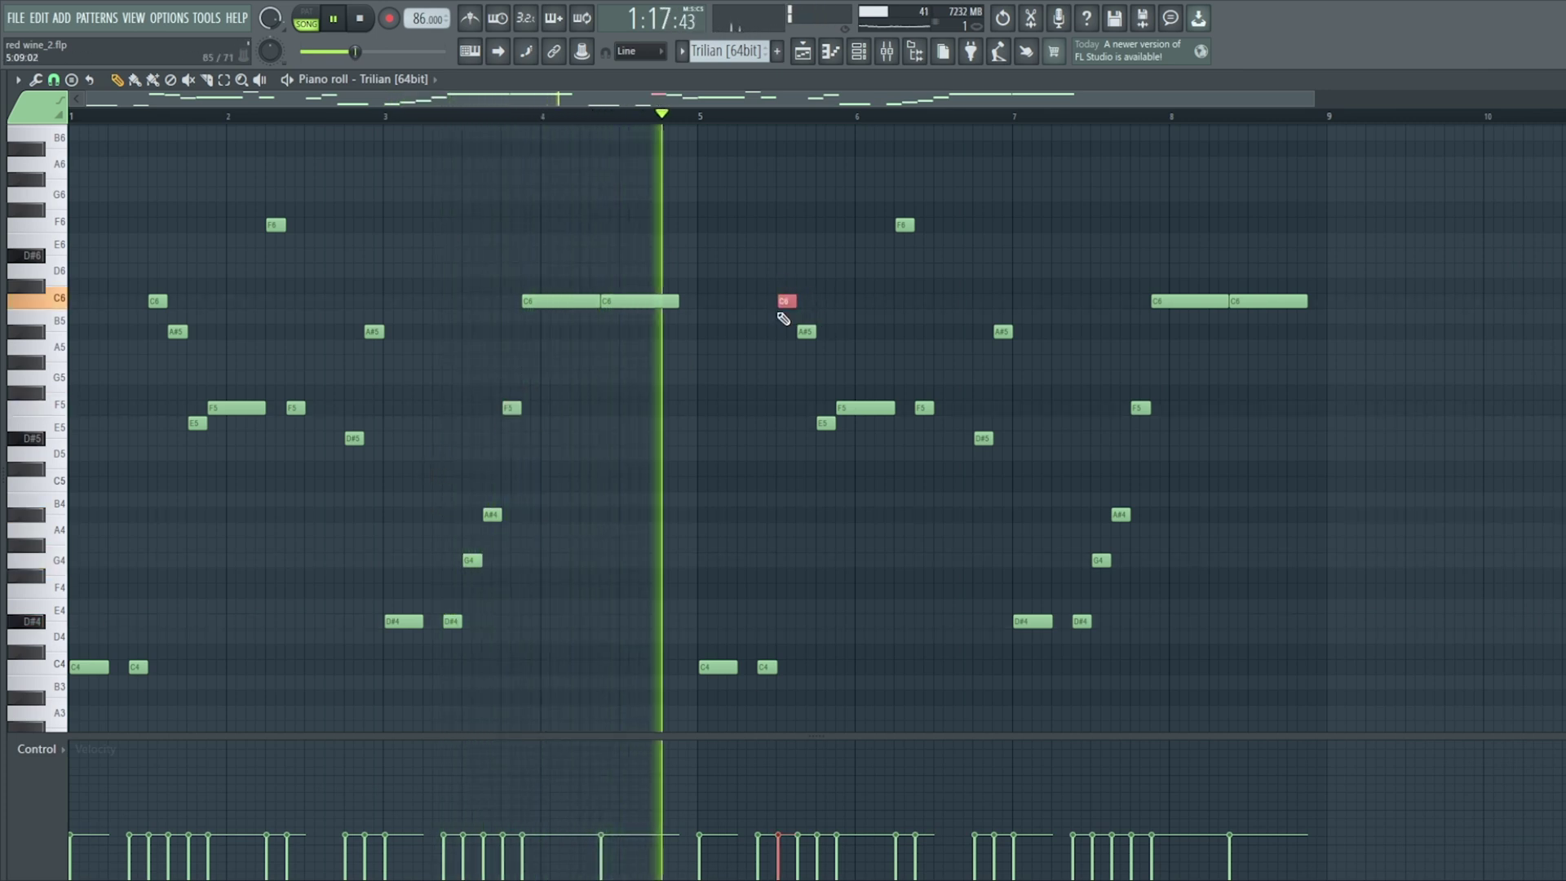
{"action": "left_click", "coordinate": [906, 225]}
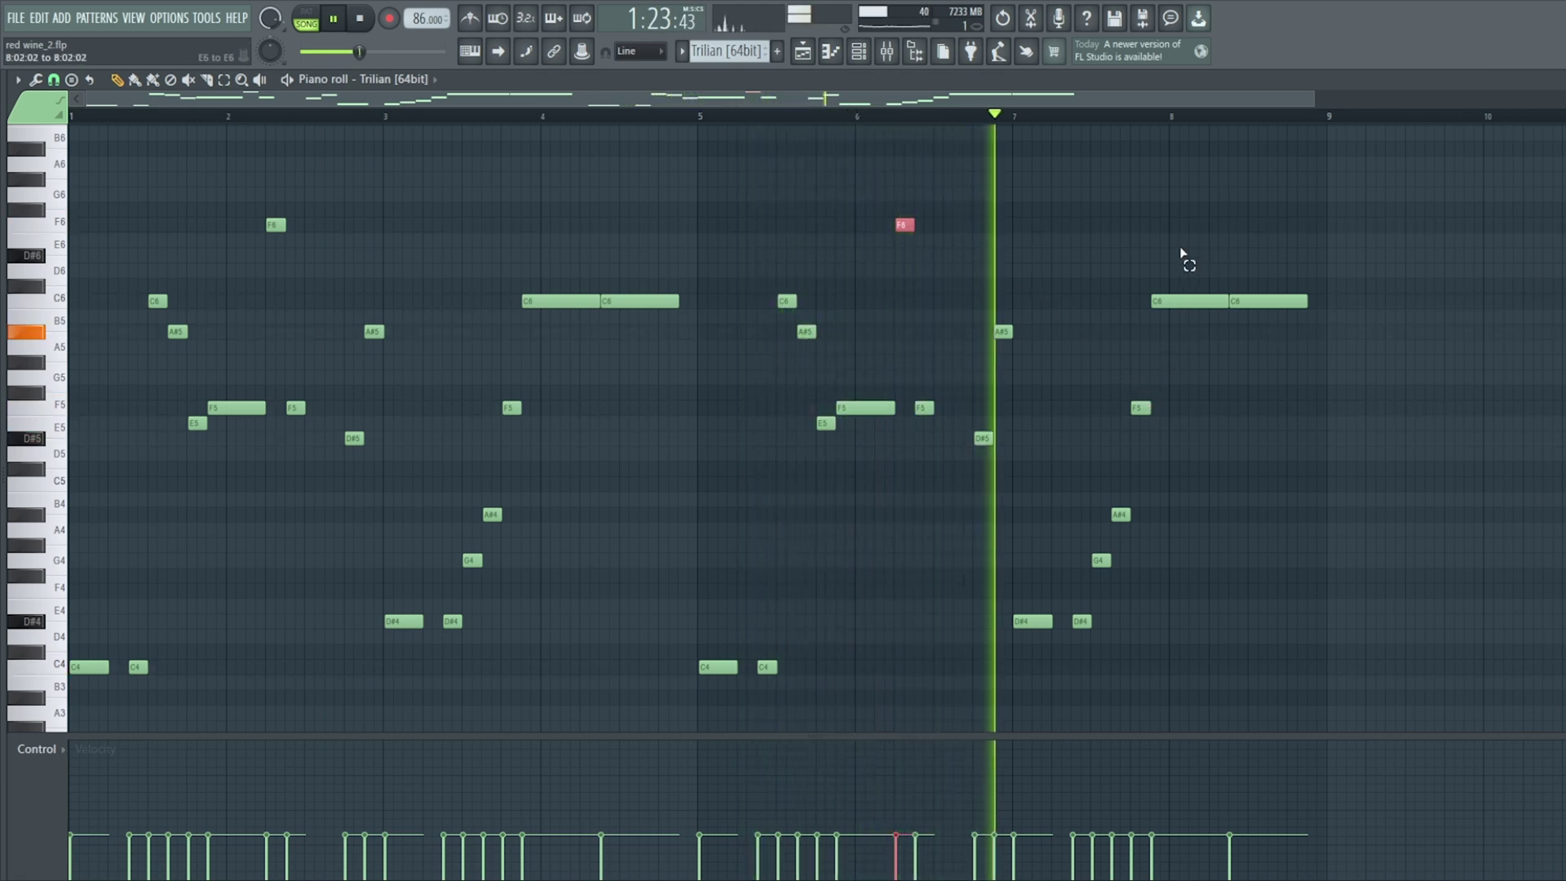
{"action": "left_click", "coordinate": [1184, 301]}
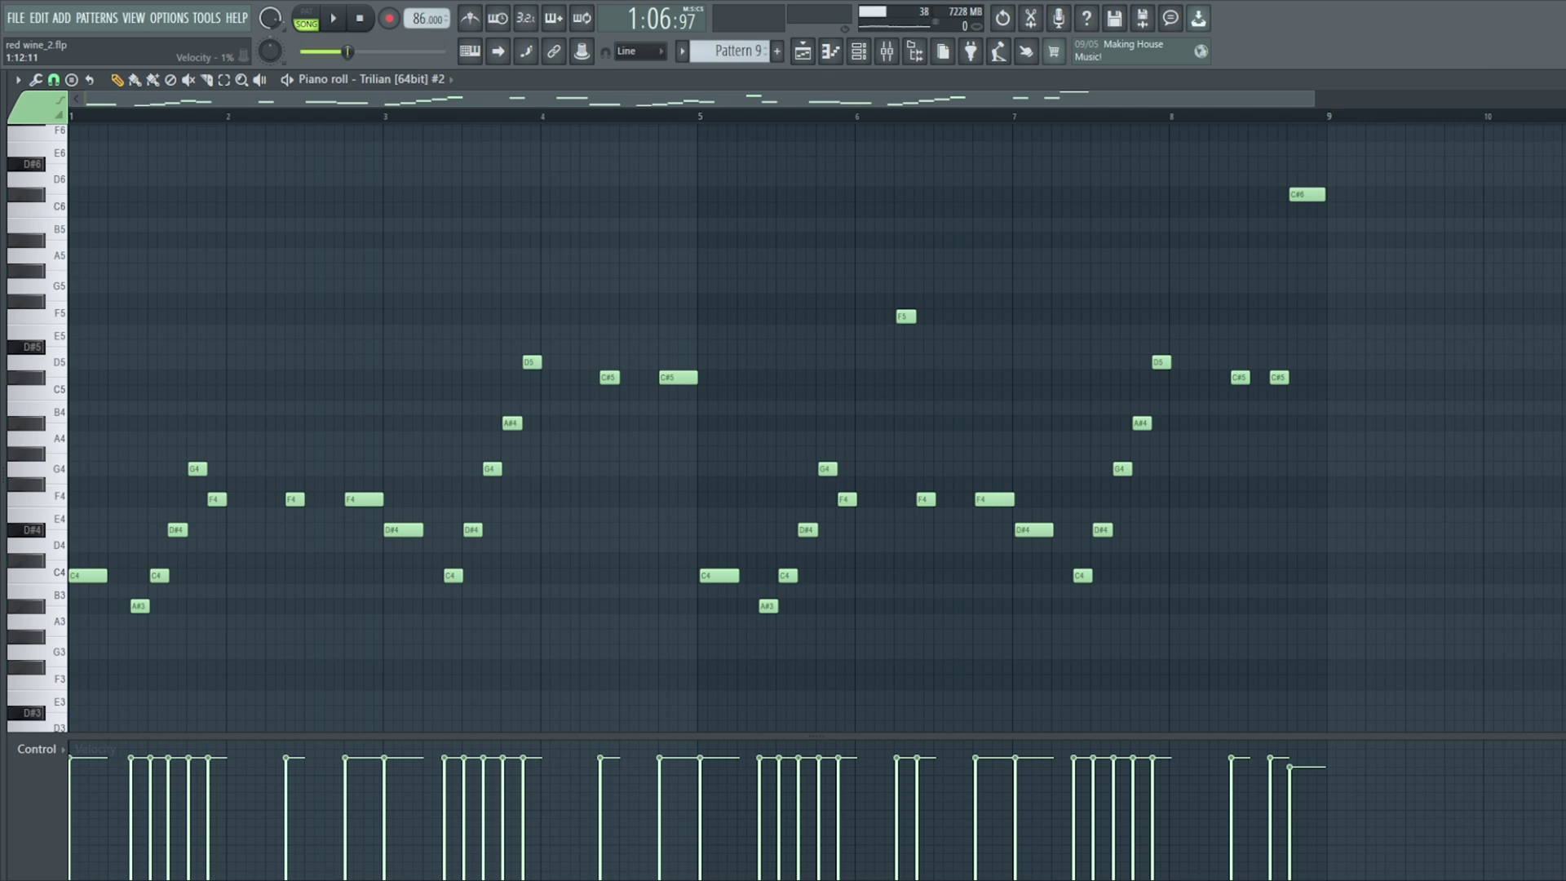
Play back the Trilian #2 bass line of Pattern 9 and inspect the EffectRack on its mixer track
{"action": "left_click", "coordinate": [330, 18]}
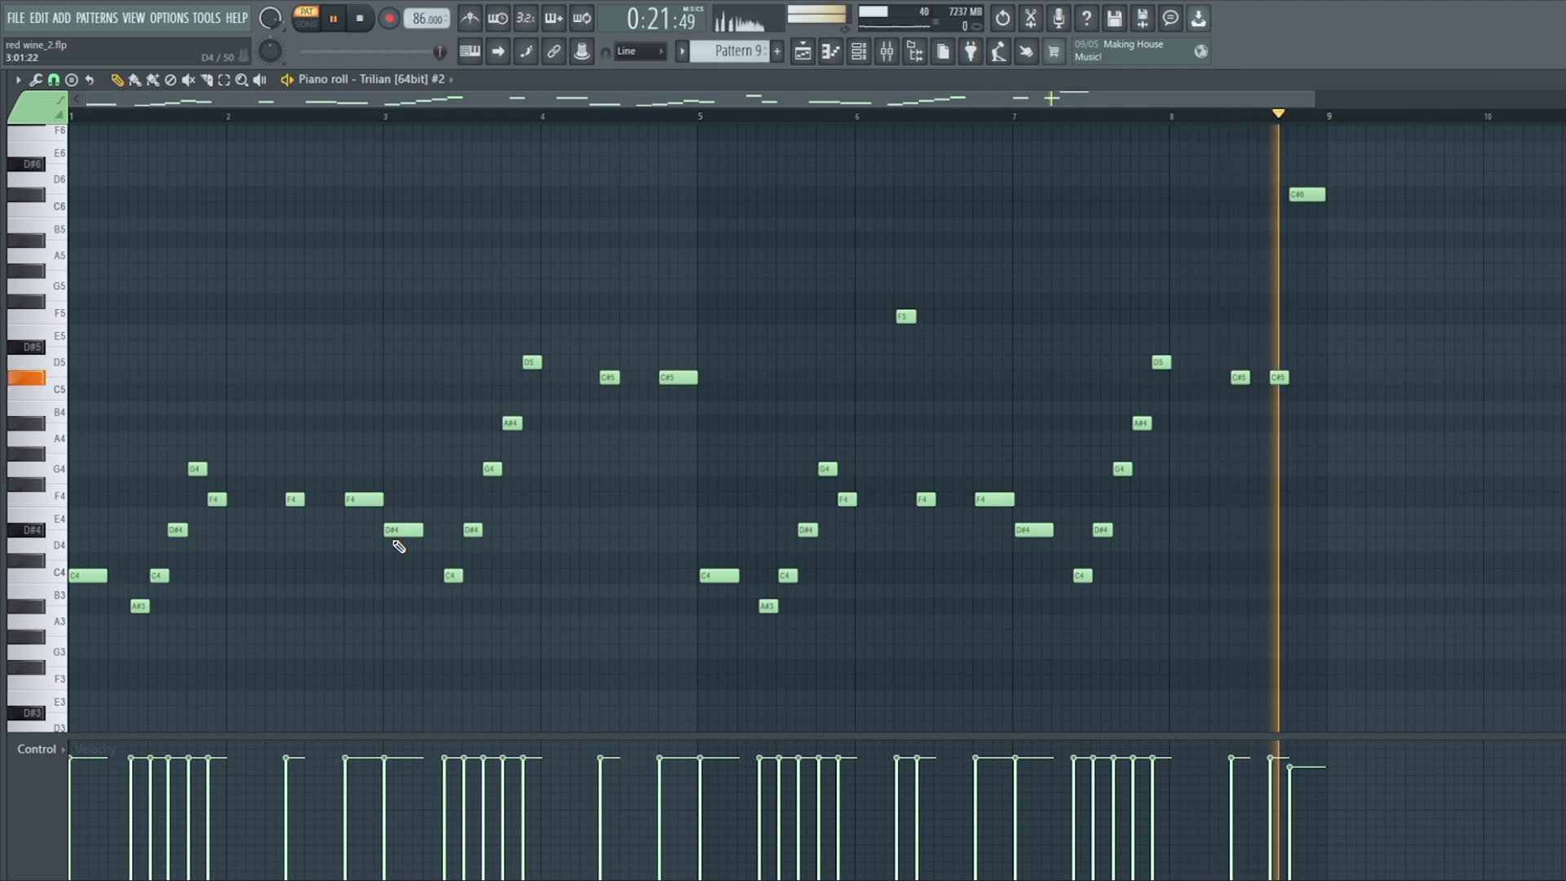
{"action": "key", "text": "space"}
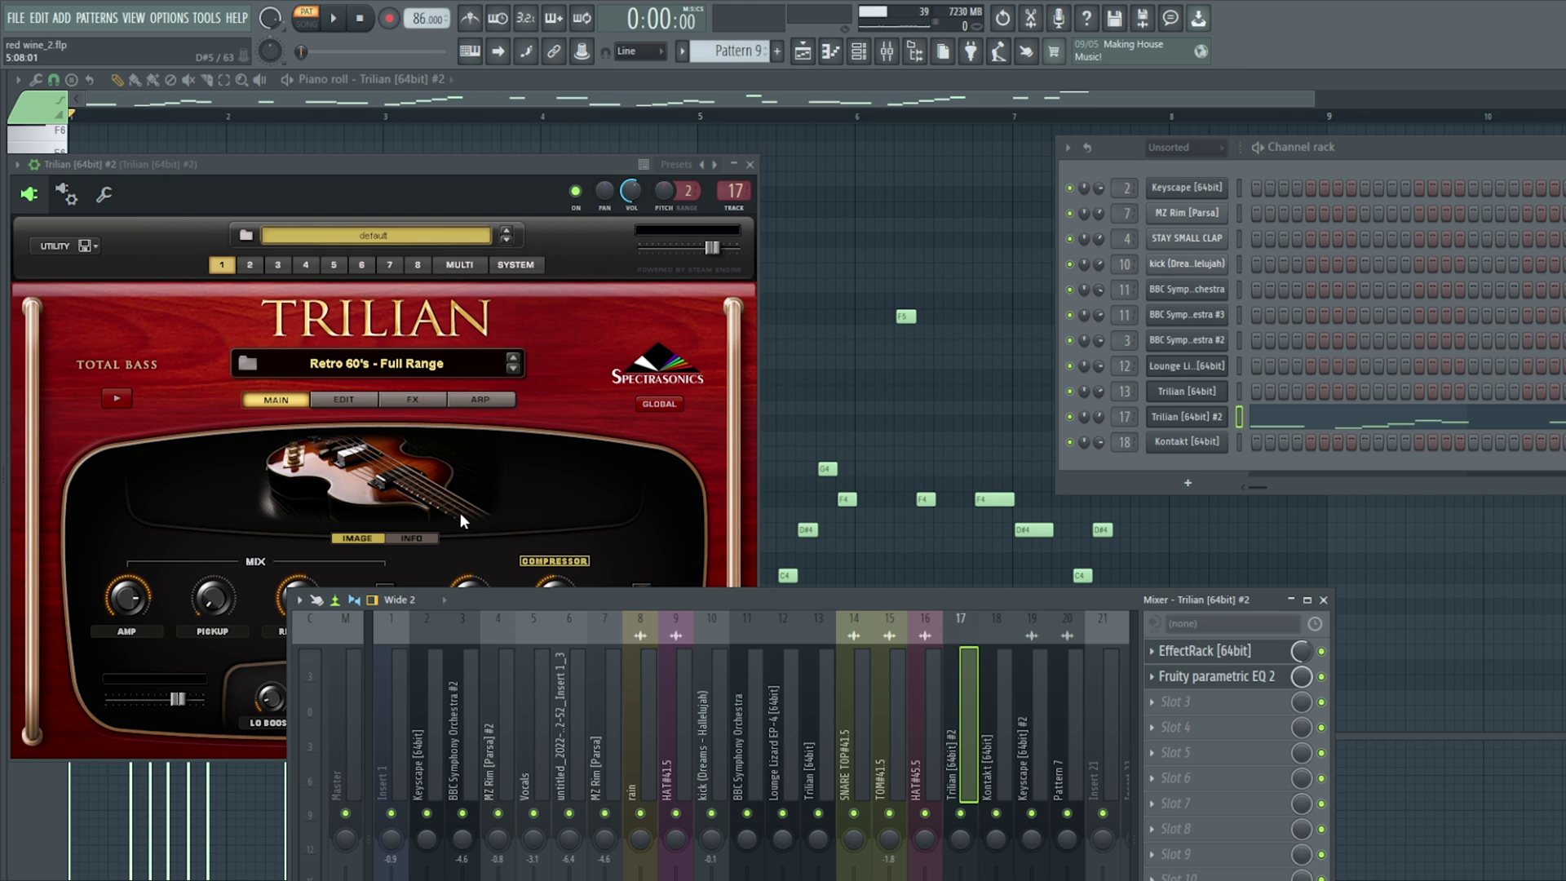
{"action": "left_click", "coordinate": [1212, 652]}
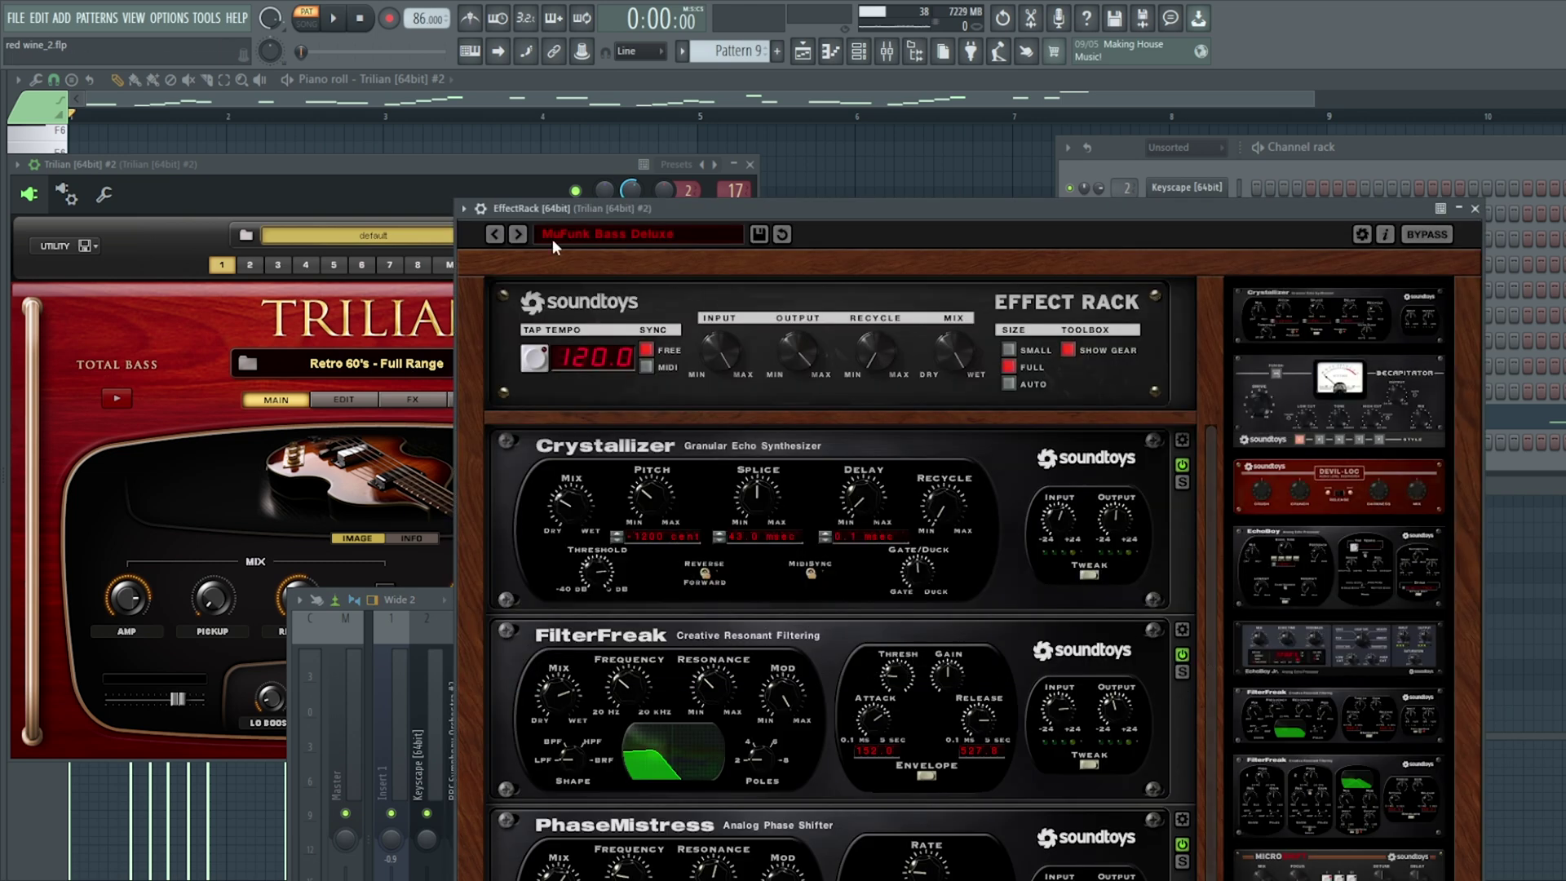
{"action": "left_click_drag", "start_coordinate": [606, 209], "coordinate": [630, 849]}
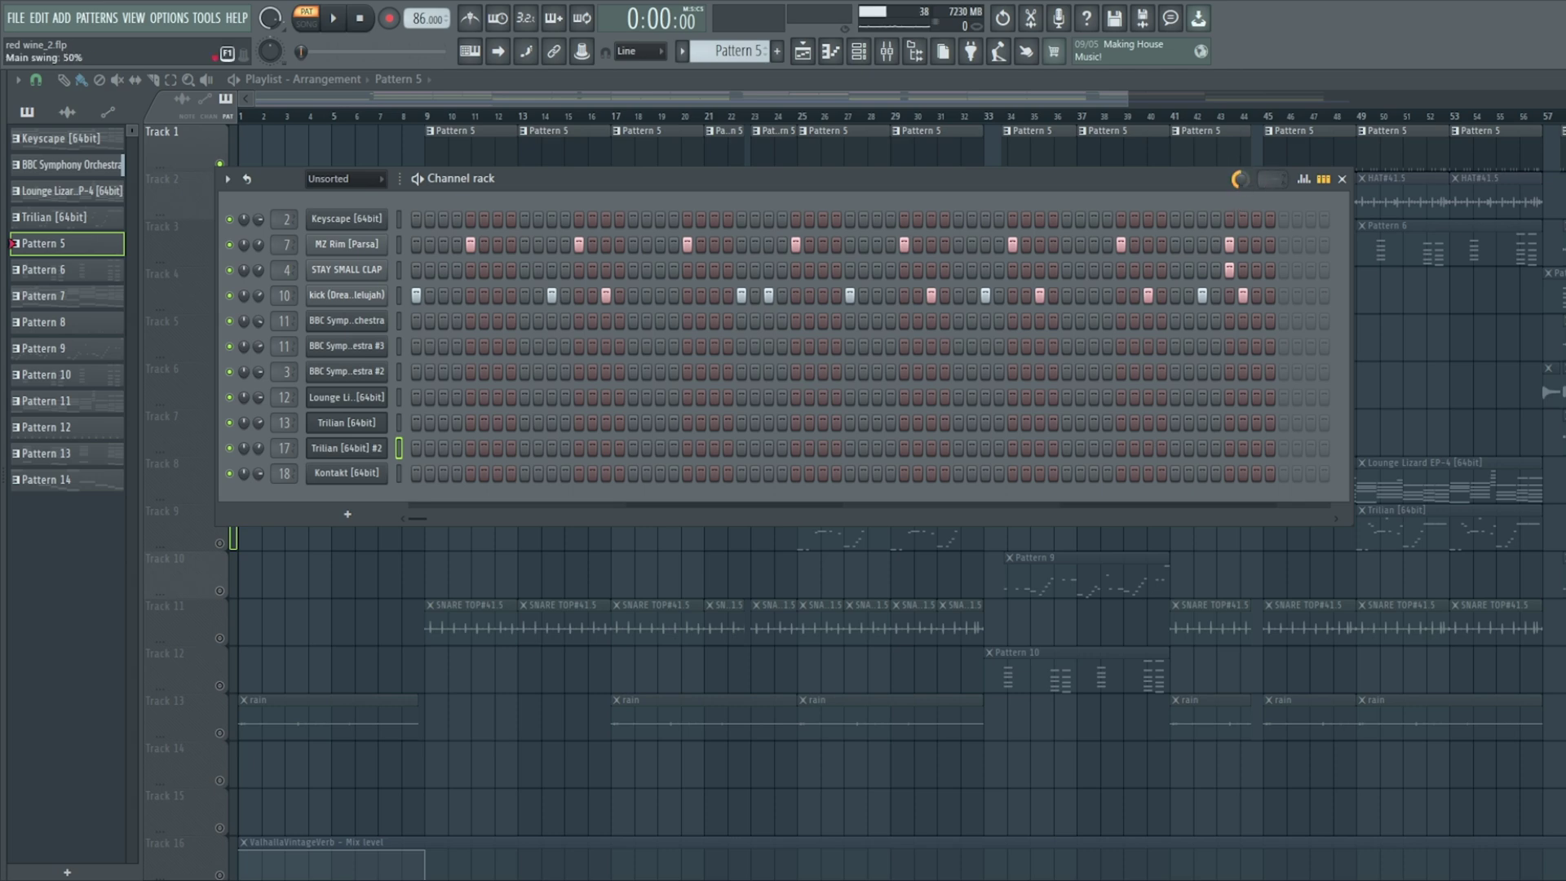
Inspect the time shift settings of the MZ Rim and kick channels in Pattern 5, closing the kick's window when done
{"action": "left_click", "coordinate": [350, 245]}
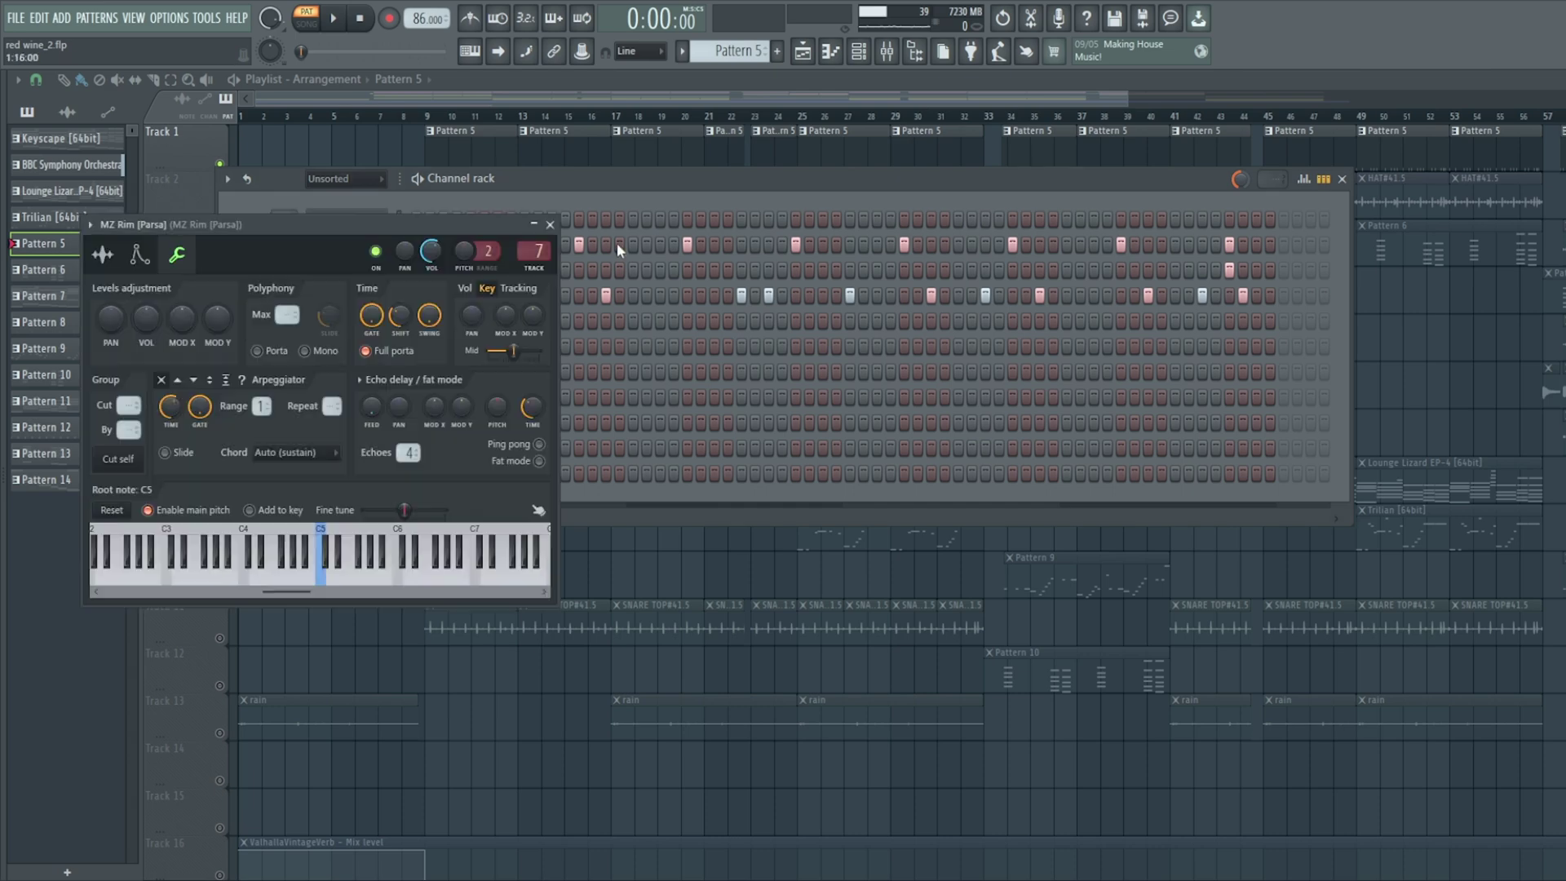
{"action": "left_click_drag", "start_coordinate": [400, 317], "coordinate": [395, 290]}
{"action": "left_click_drag", "start_coordinate": [332, 221], "coordinate": [885, 170]}
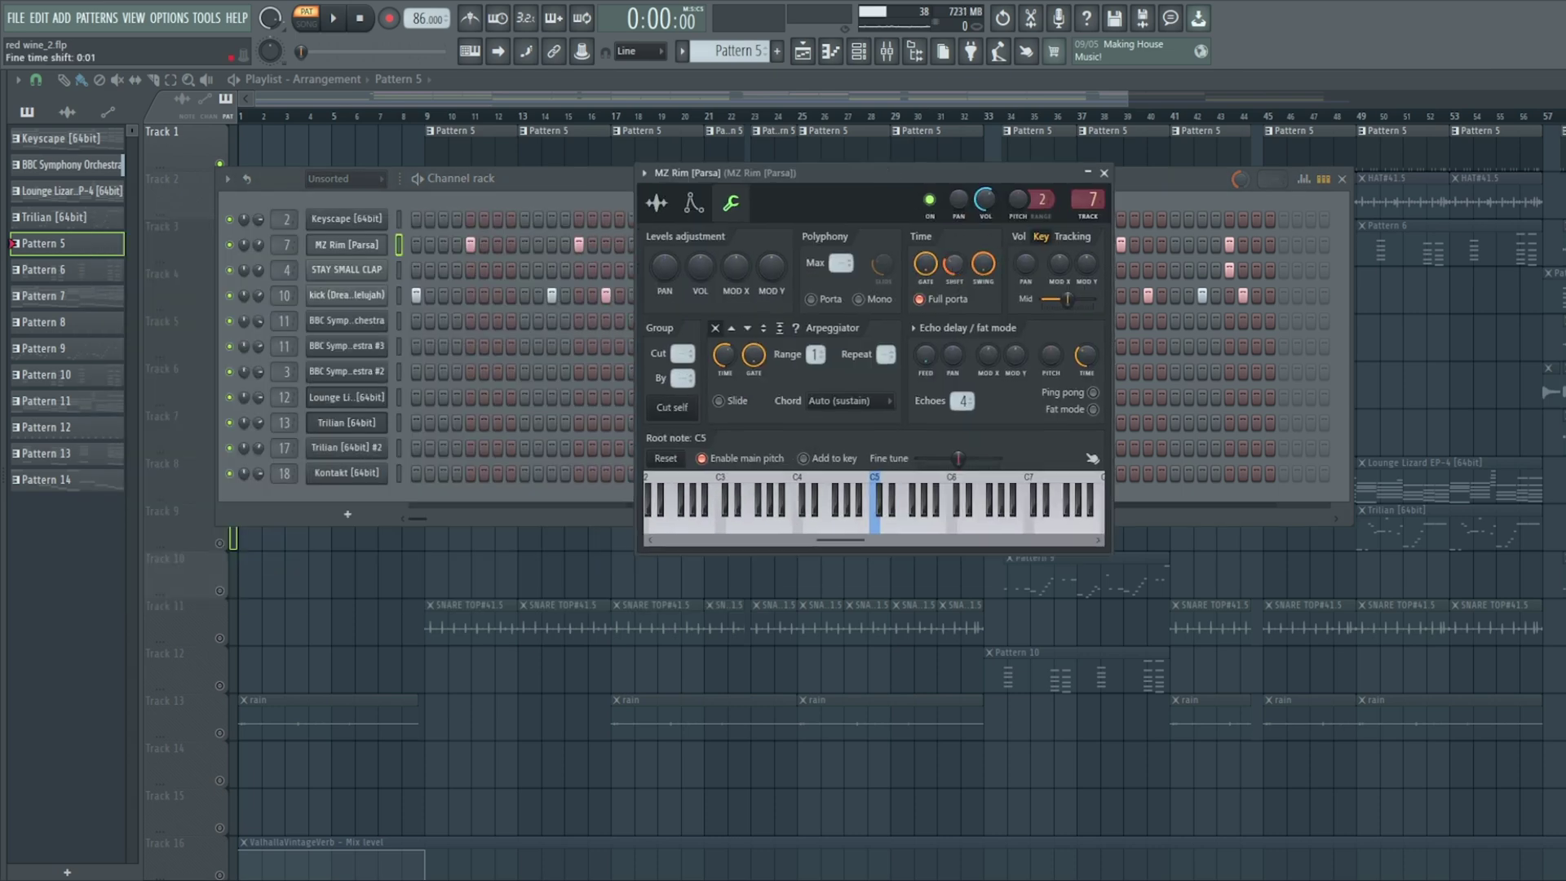
{"action": "left_click", "coordinate": [335, 297]}
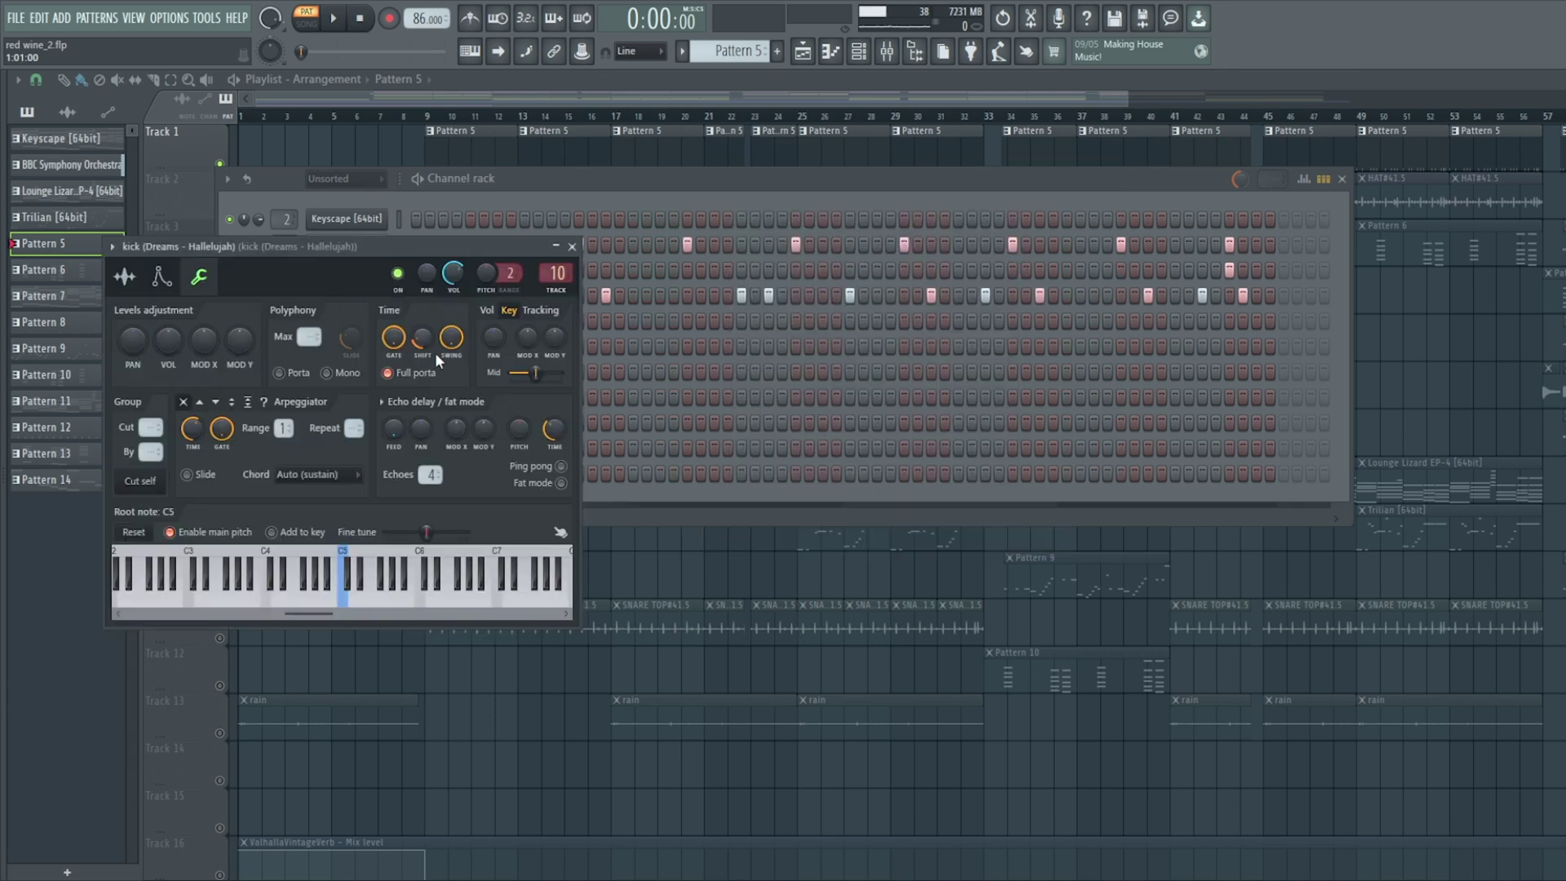
{"action": "left_click_drag", "start_coordinate": [437, 356], "coordinate": [418, 307]}
{"action": "left_click", "coordinate": [574, 247]}
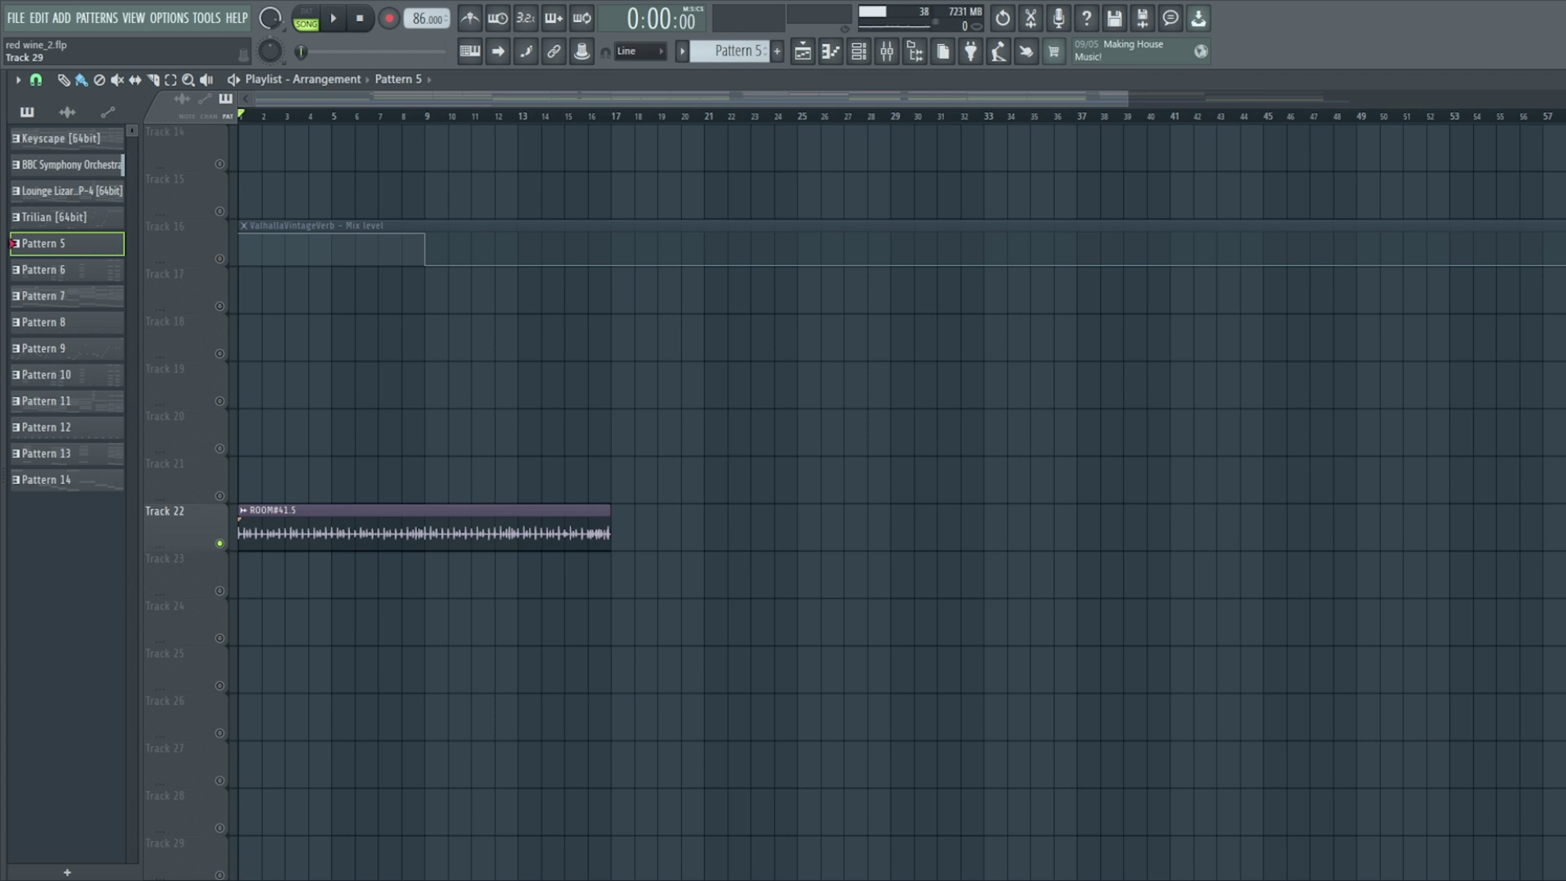
Play the soloed ROOM#41.5 drum loop on track 22 from the beginning
{"action": "left_click", "coordinate": [333, 18]}
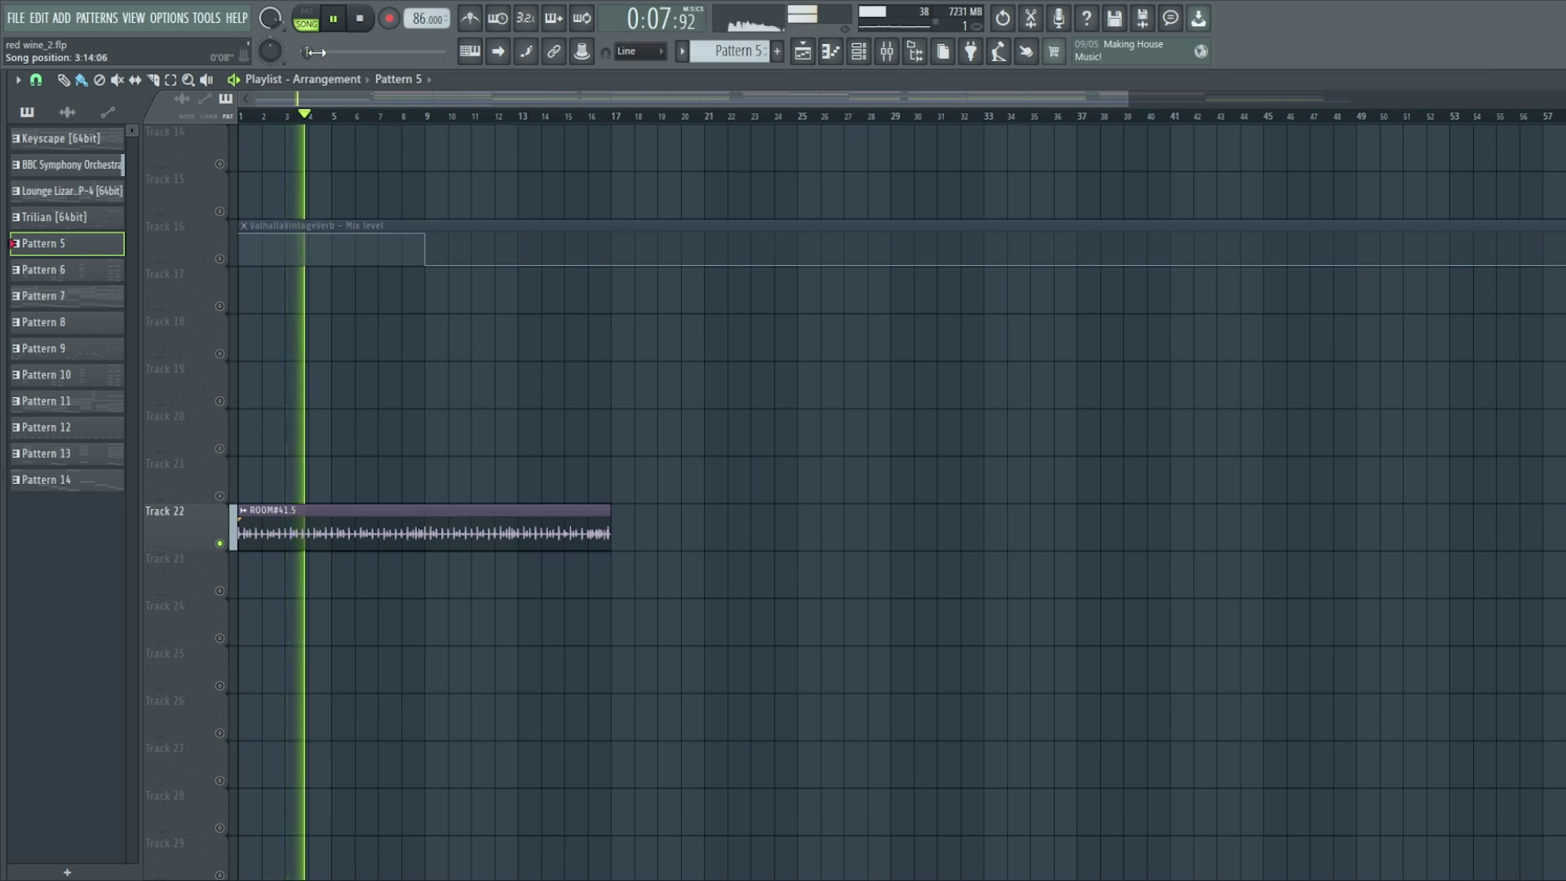
{"action": "scroll", "coordinate": [691, 339], "scroll_direction": "up", "scroll_amount": 1}
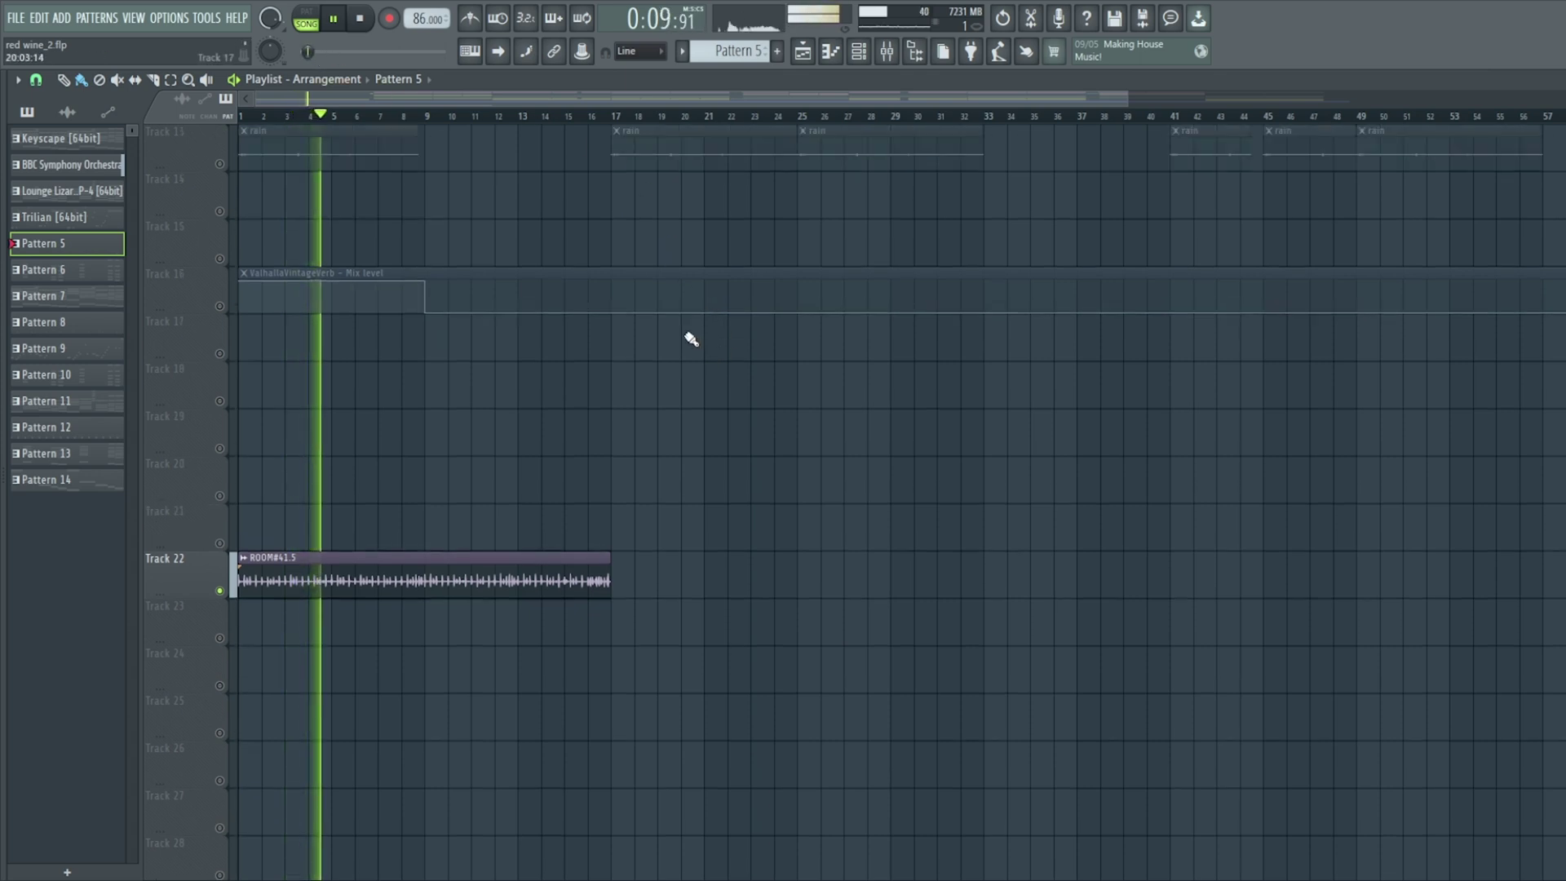
{"action": "key", "text": "space"}
Play the drum loops on tracks 2, 6 and 11 from bar 9, both without and with track 1's Pattern 5 drums enabled
{"action": "scroll", "coordinate": [396, 126], "scroll_direction": "up", "scroll_amount": 12}
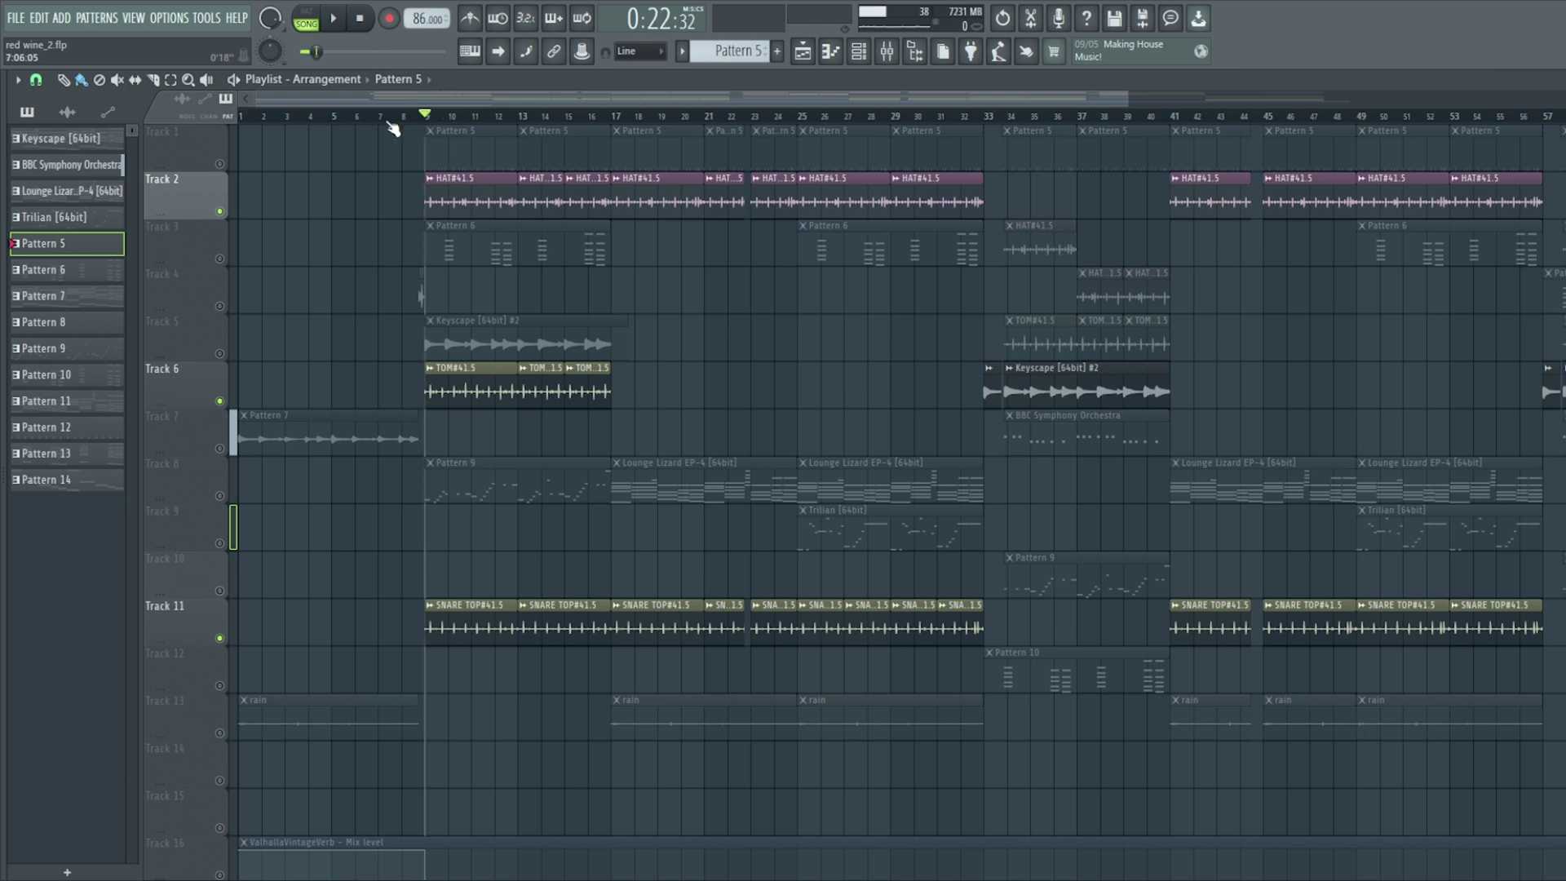
{"action": "key", "text": "space"}
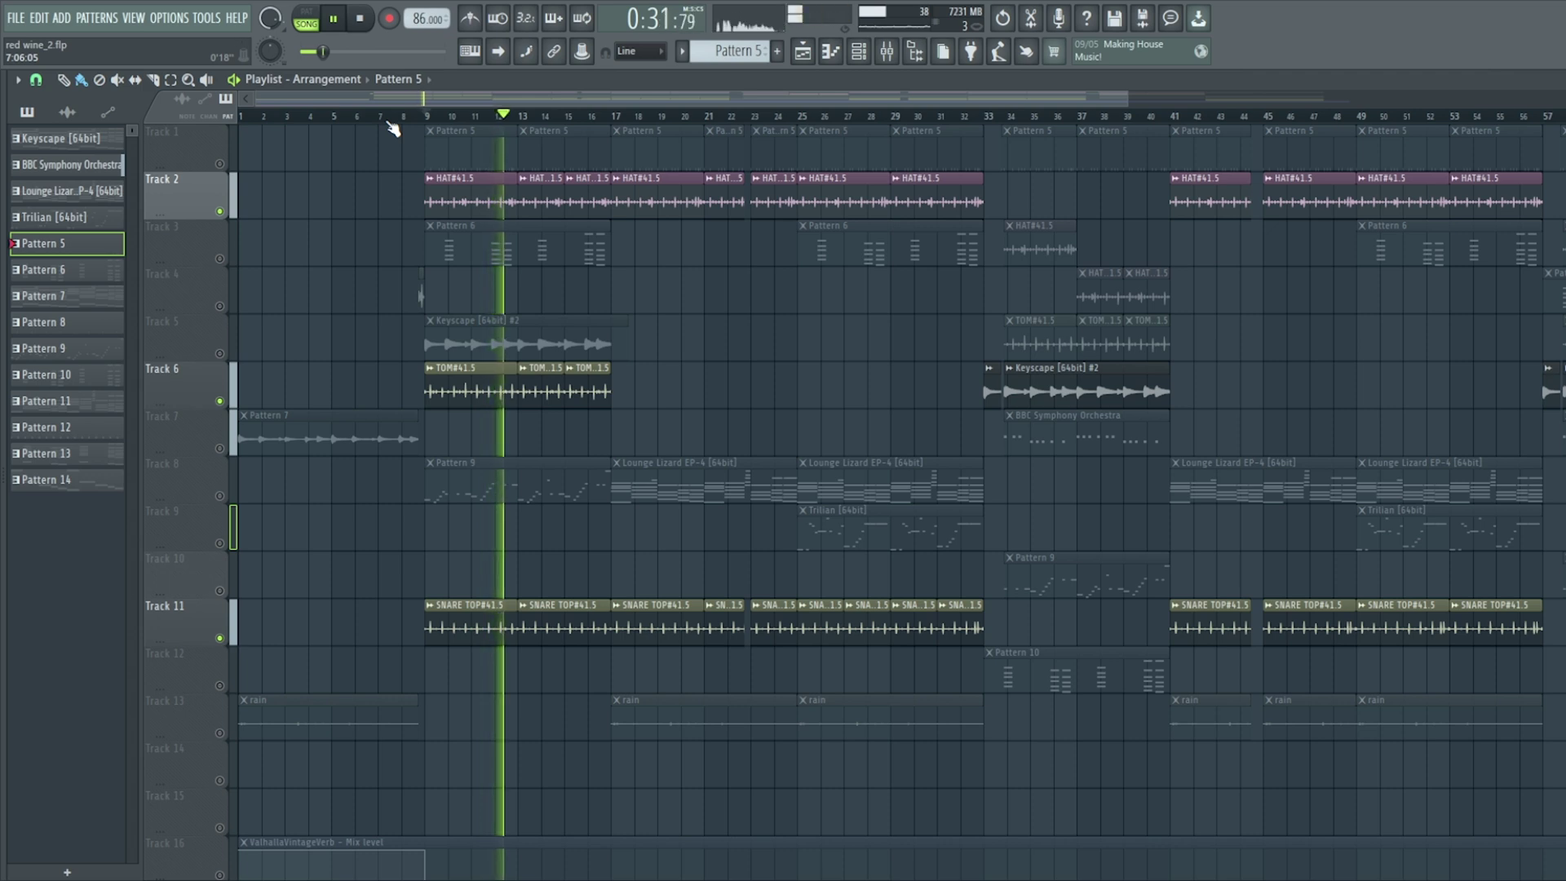
{"action": "key", "text": "space"}
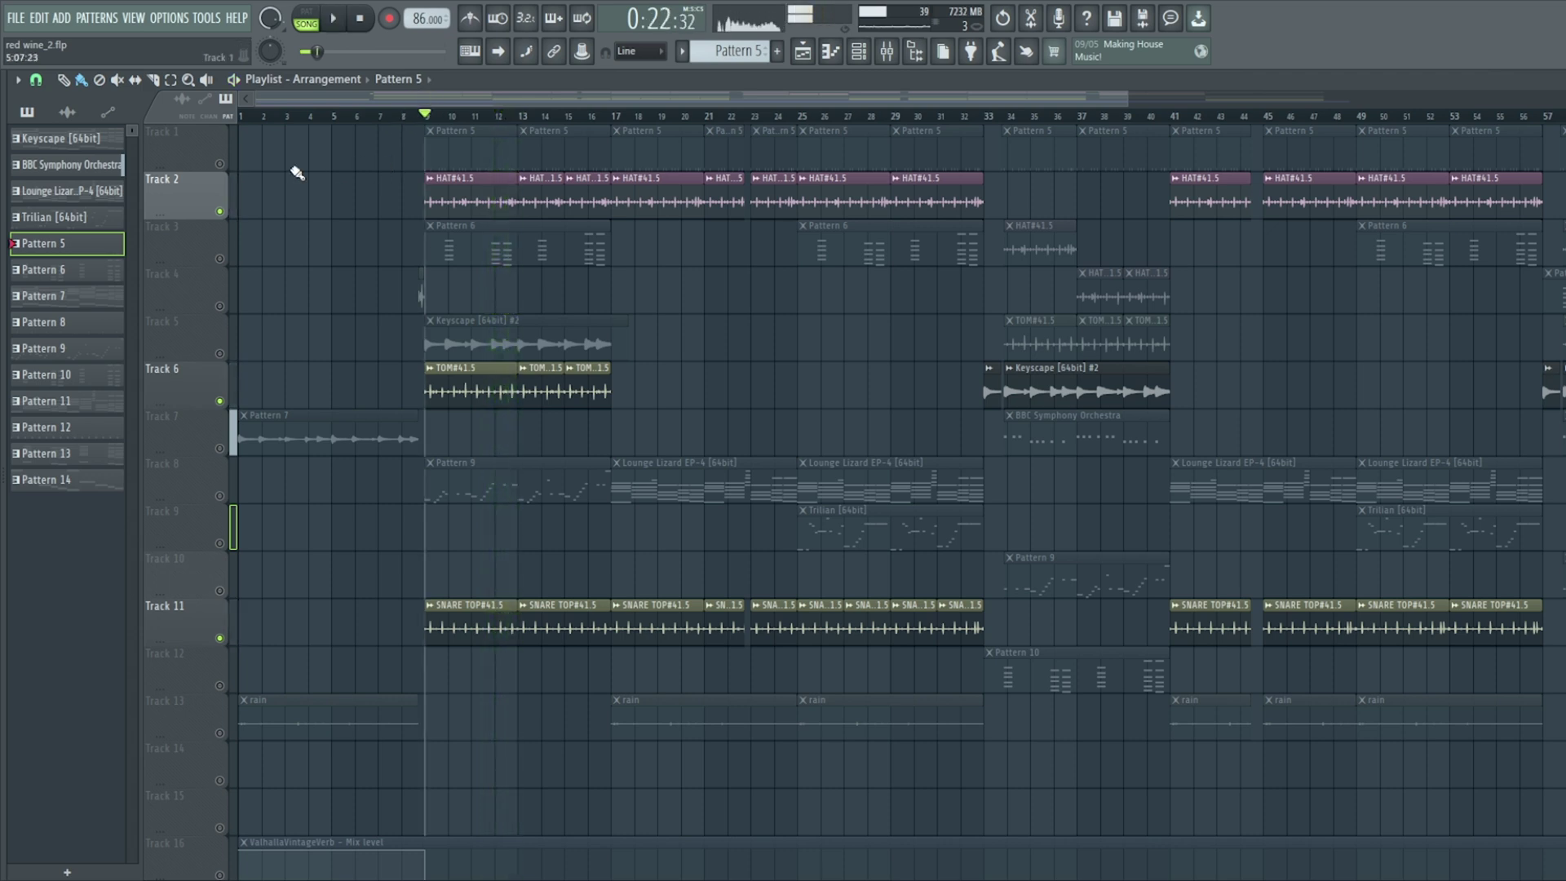
{"action": "left_click", "coordinate": [221, 164]}
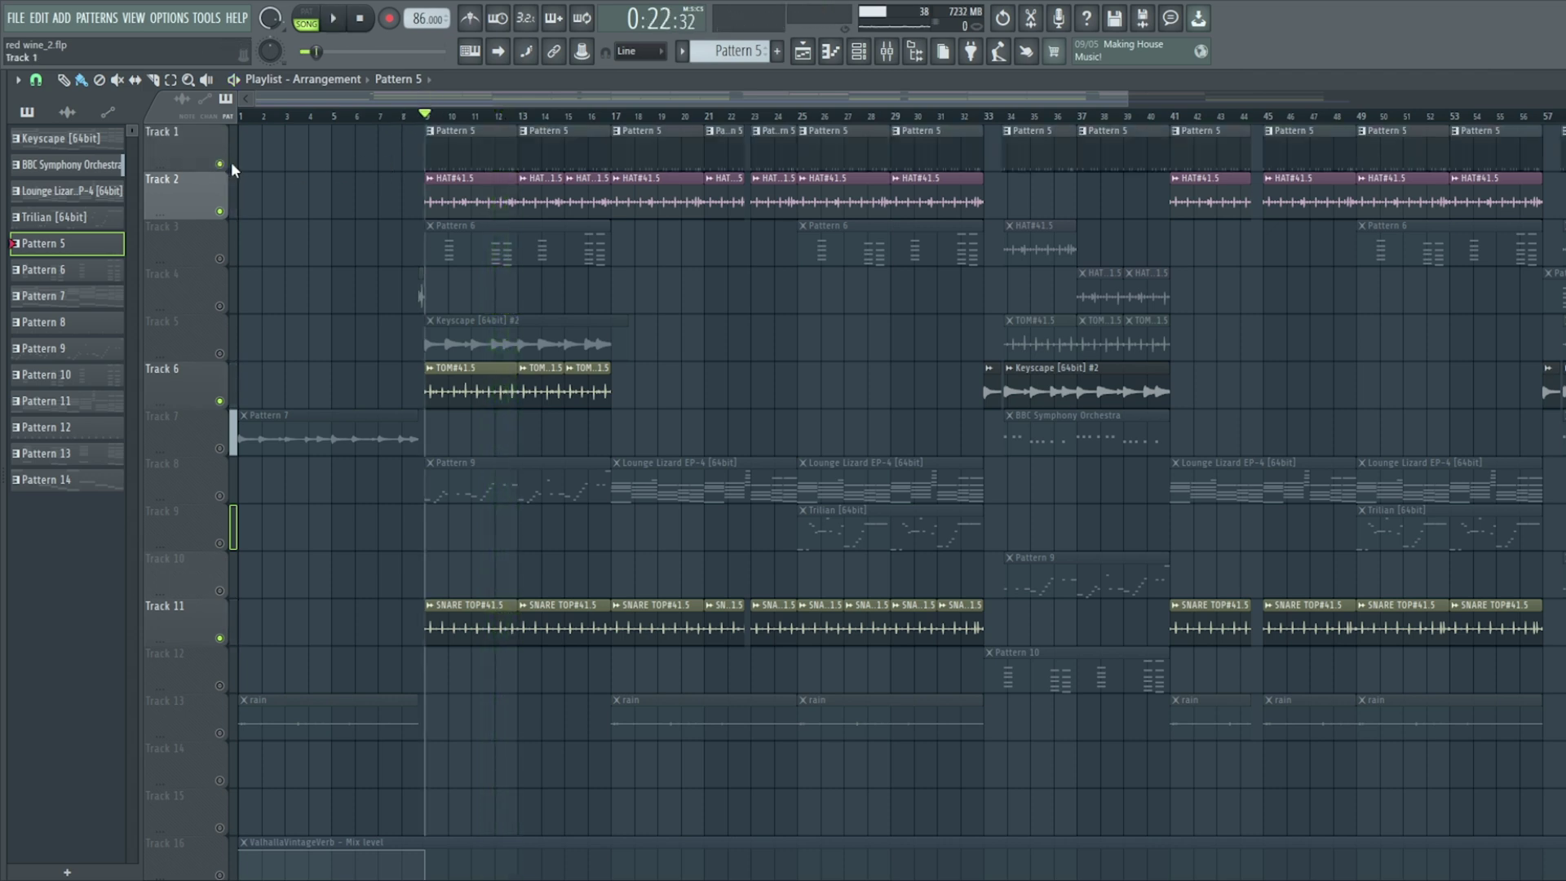
{"action": "key", "text": "space"}
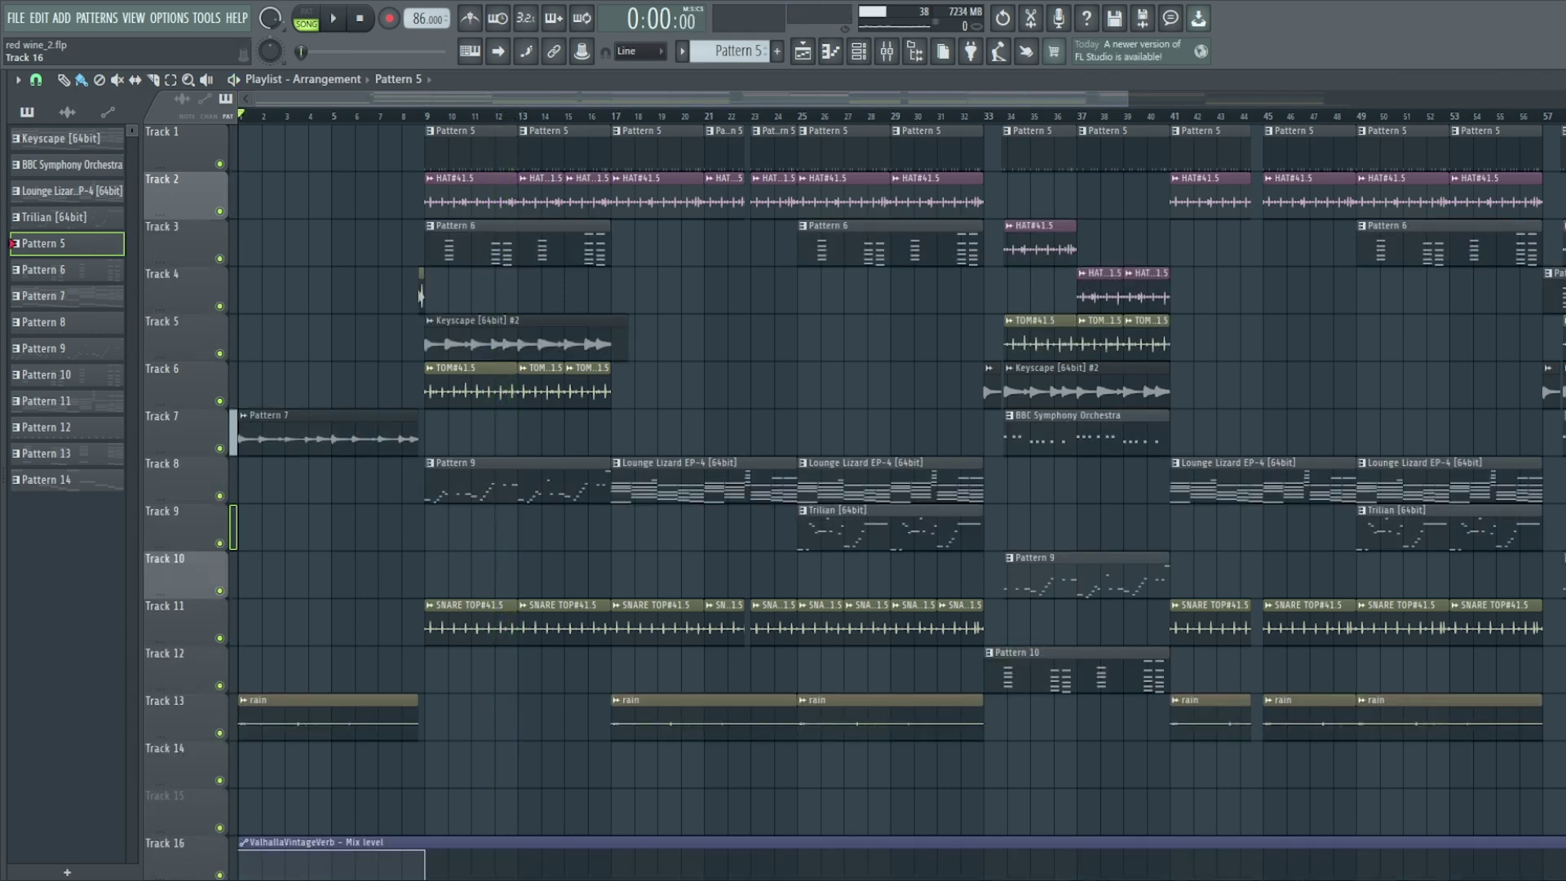
Play the full arrangement's intro from the beginning, and listen on from the sections starting at bars 17 and 25
{"action": "key", "text": "space"}
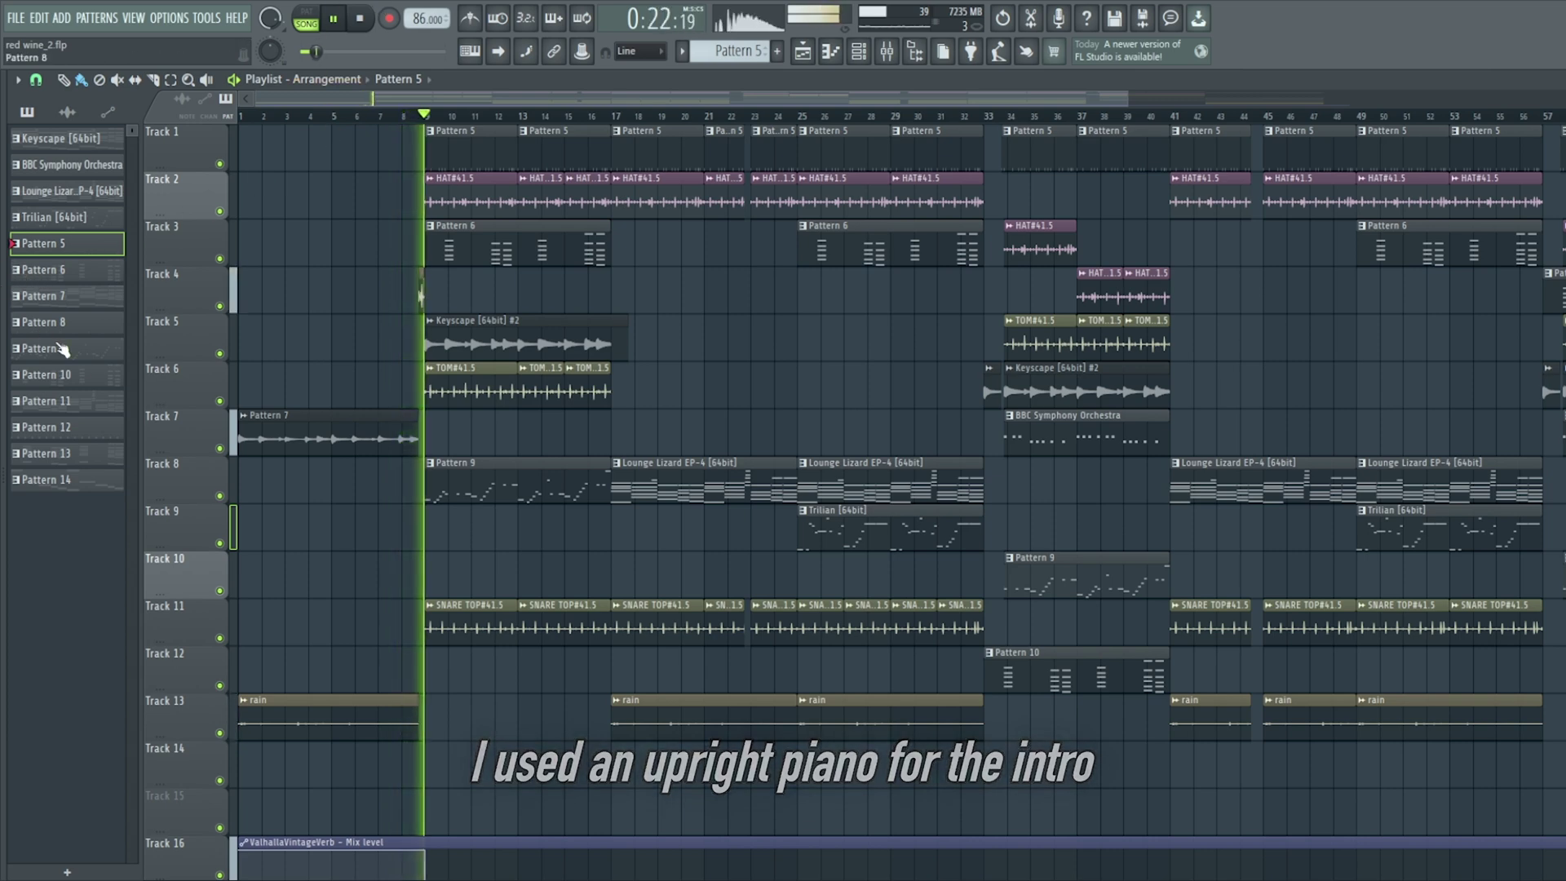
{"action": "key", "text": "space"}
{"action": "left_click", "coordinate": [613, 117]}
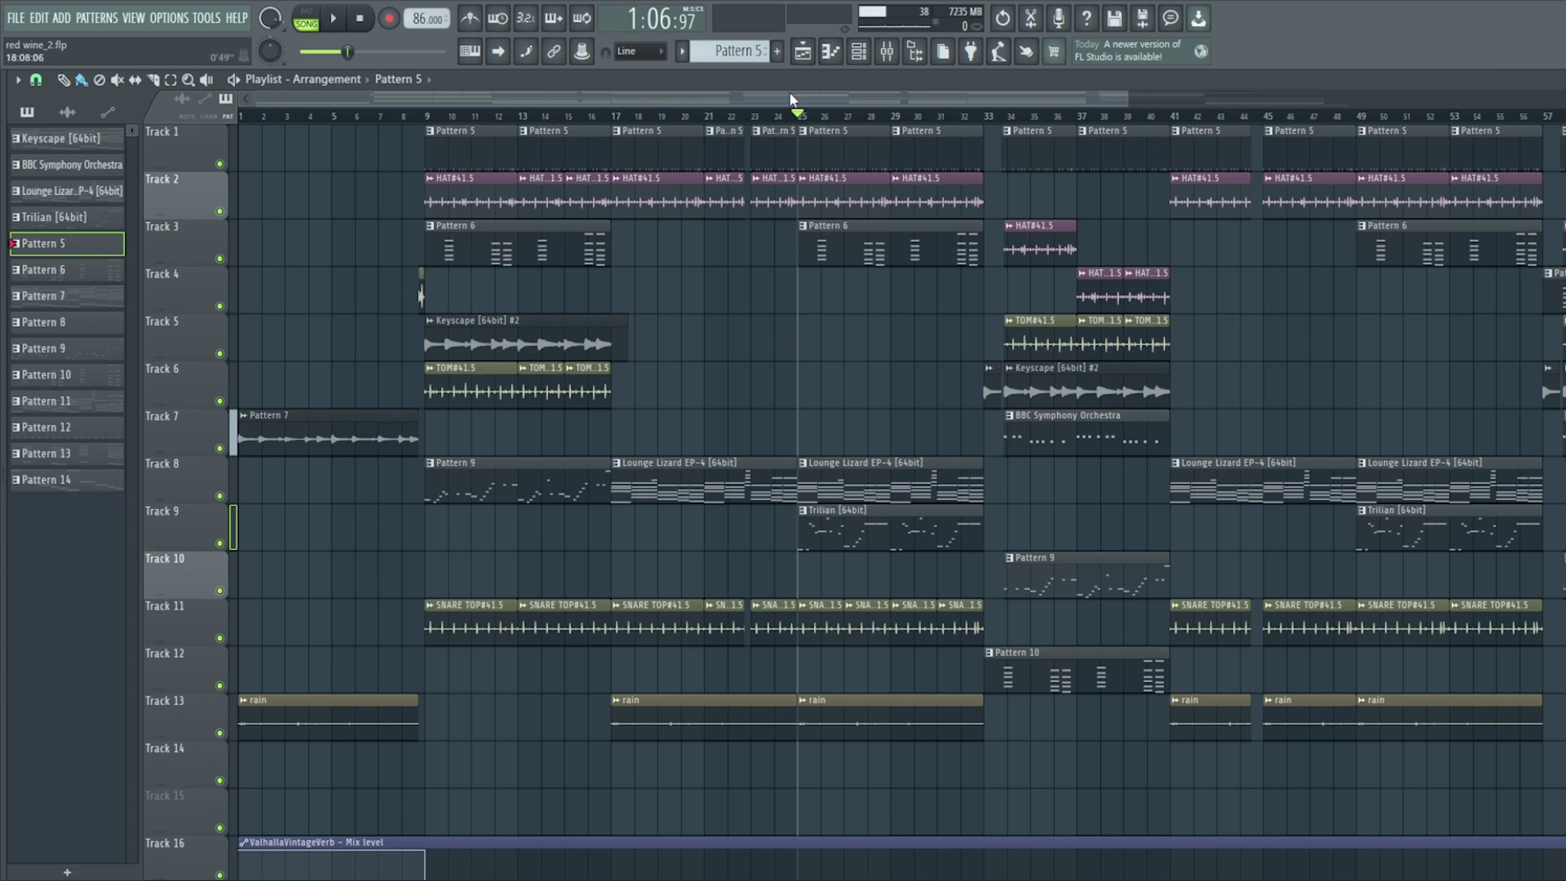
{"action": "key", "text": "space"}
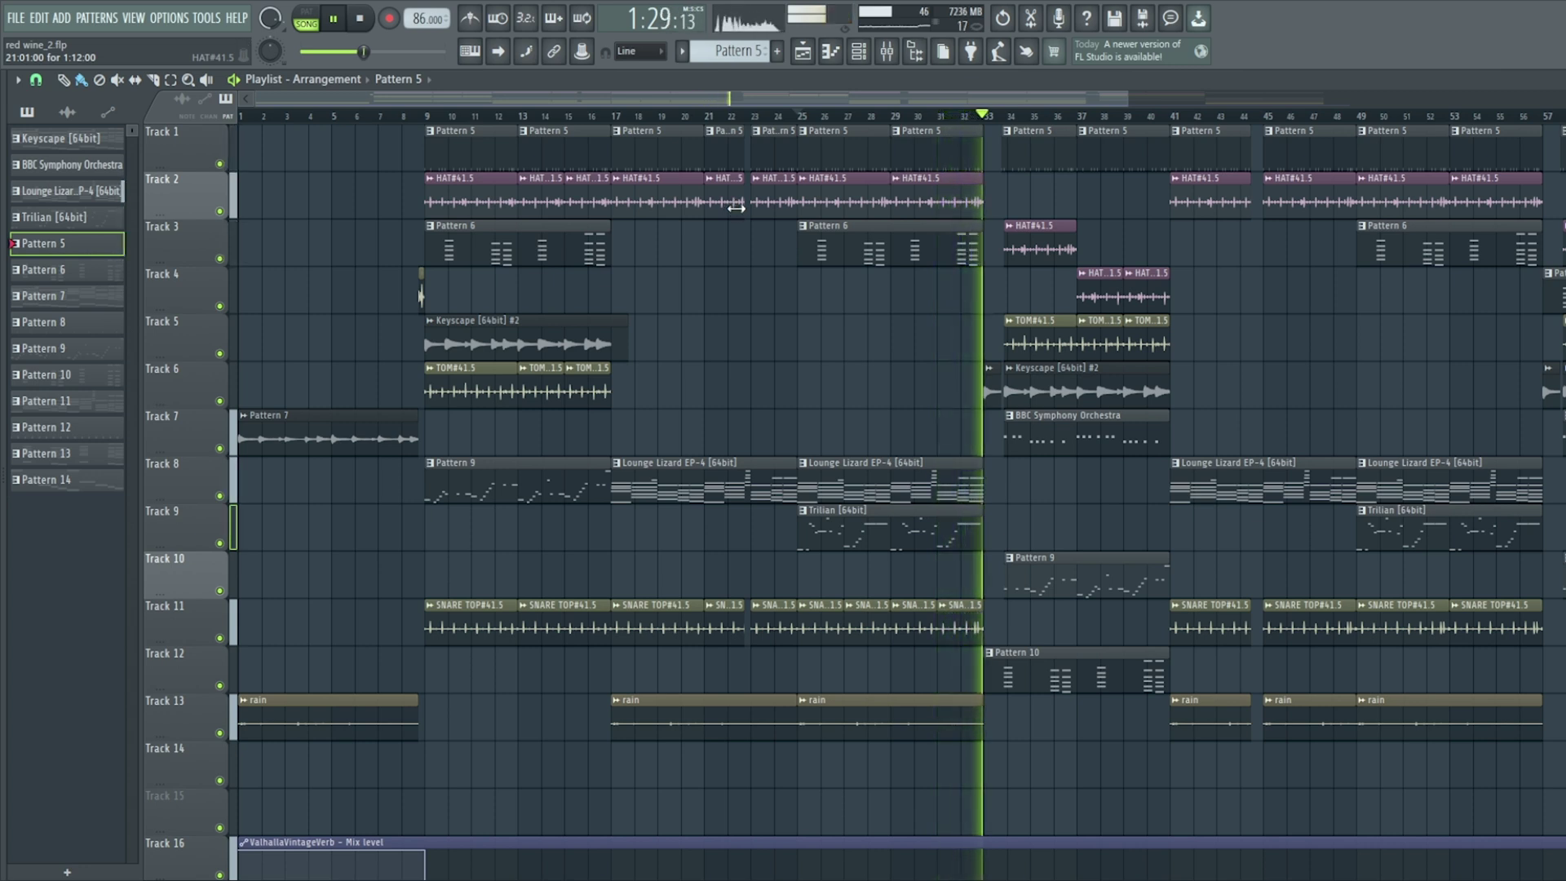
{"action": "key", "text": "space"}
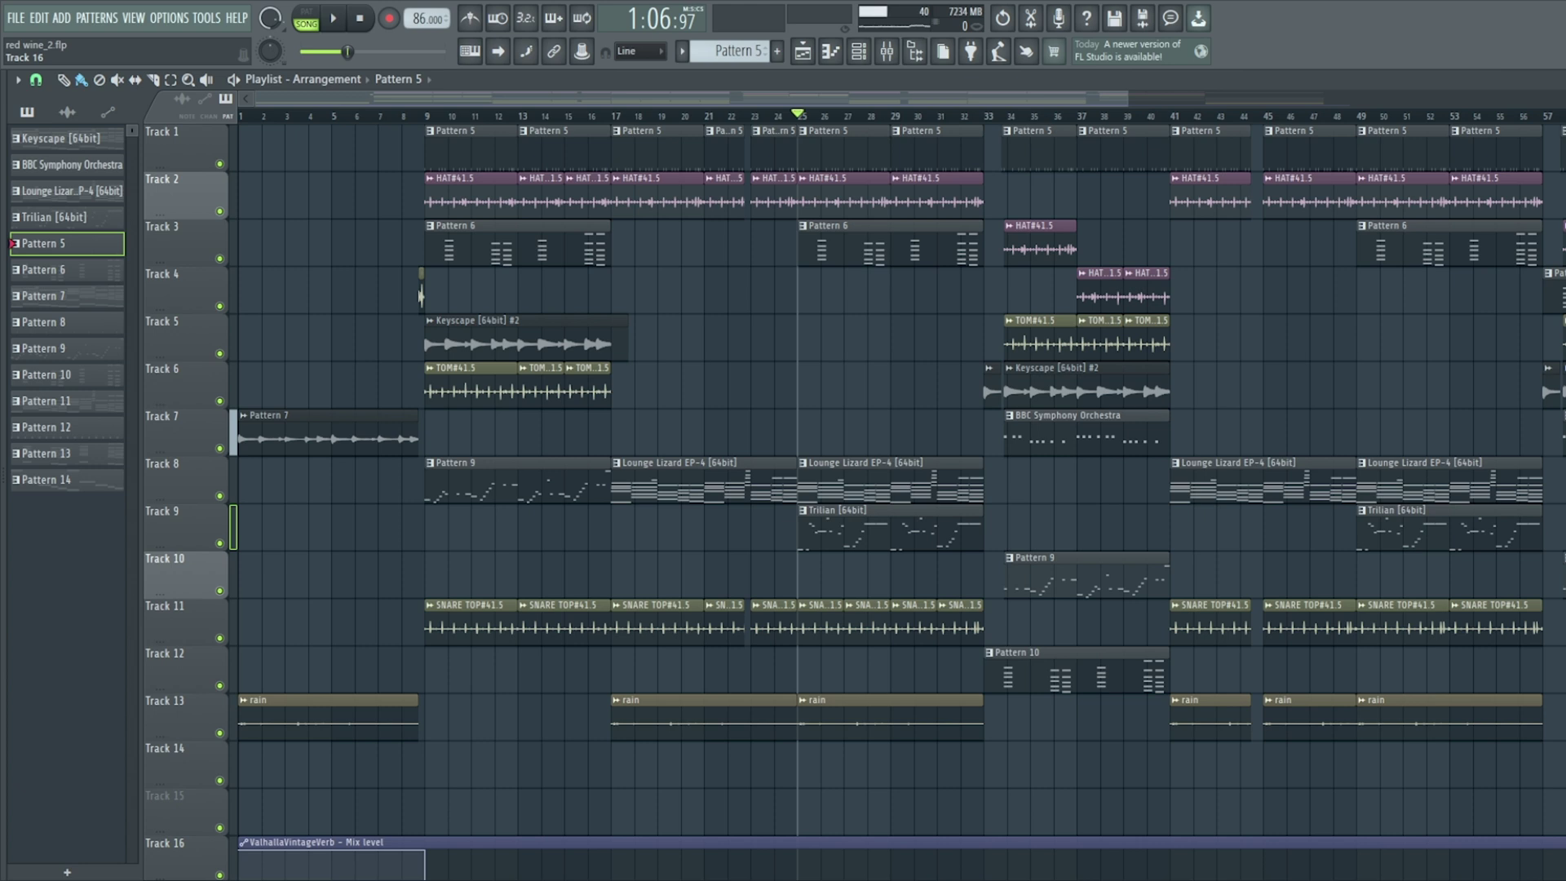
Continue listening through the arrangement and play its closing section from bar 65
{"action": "key", "text": "space"}
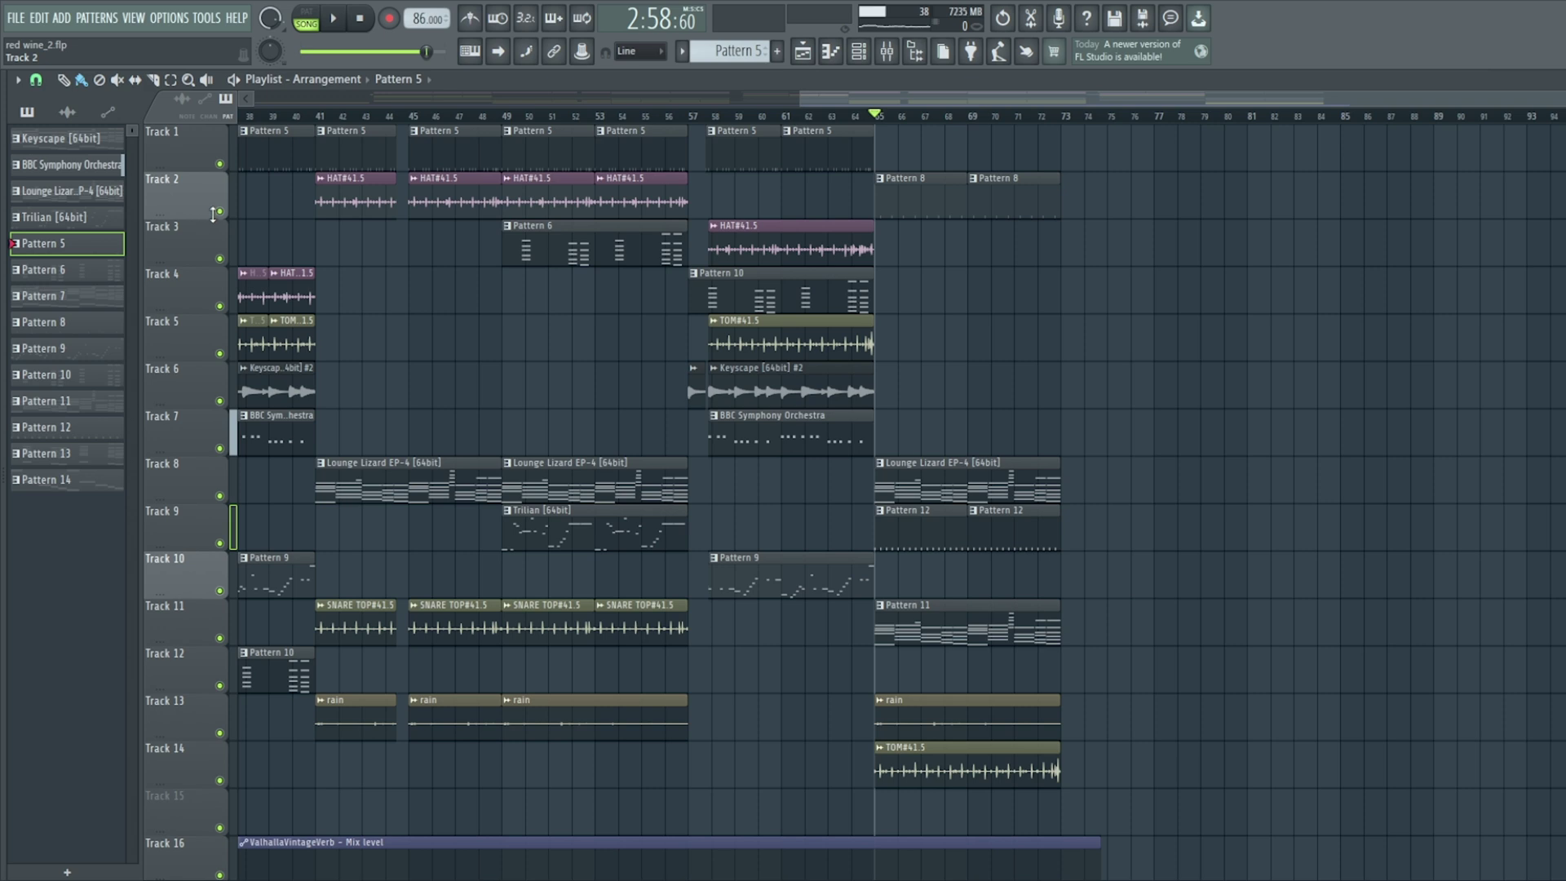
{"action": "key", "text": "space"}
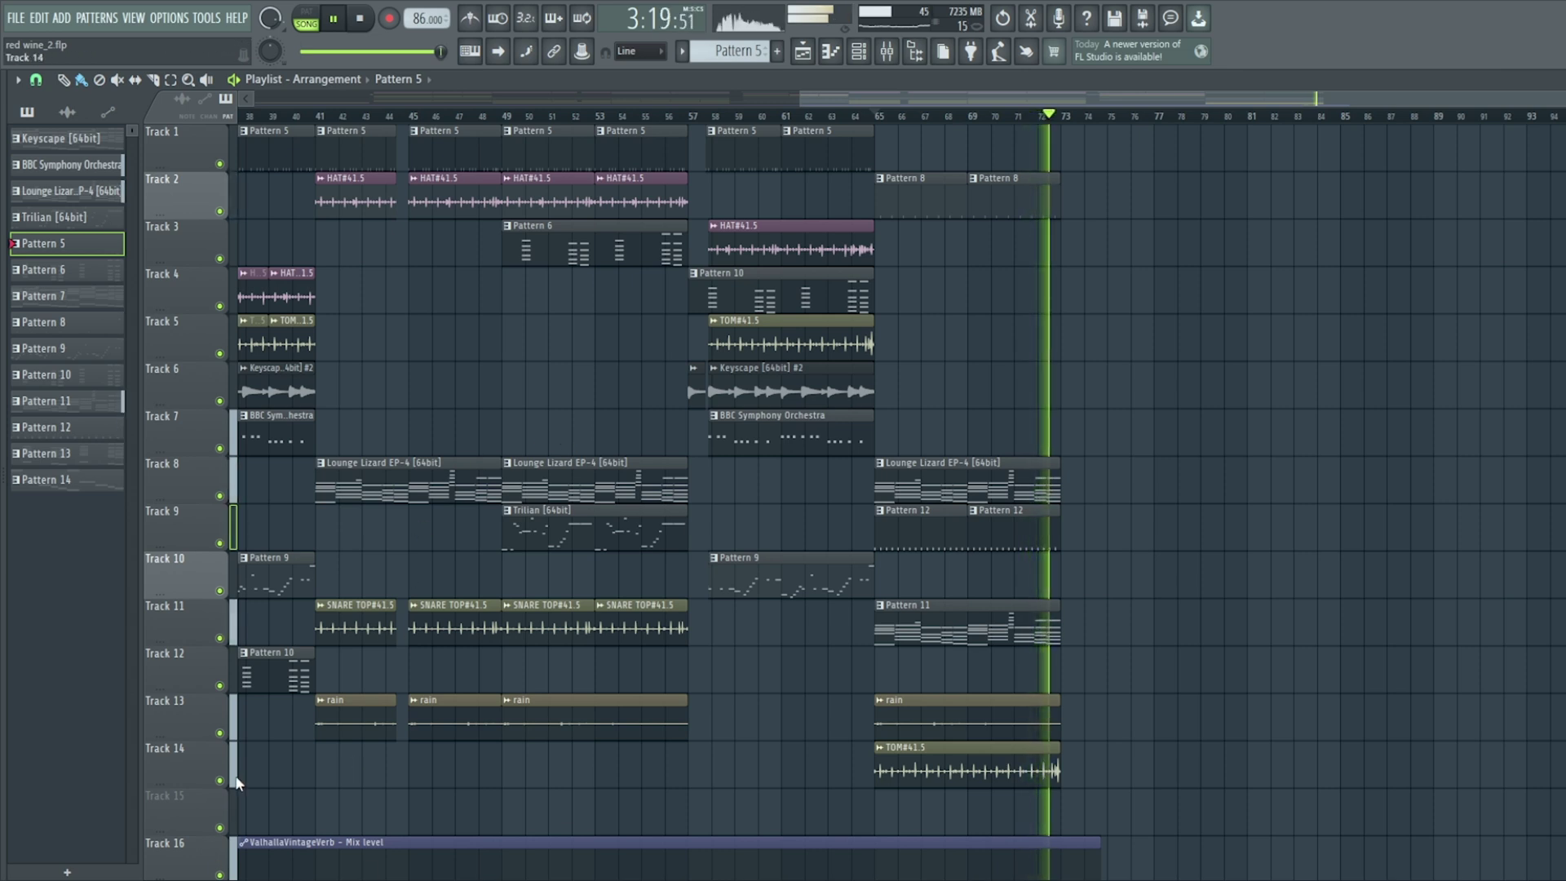
{"action": "key", "text": "space"}
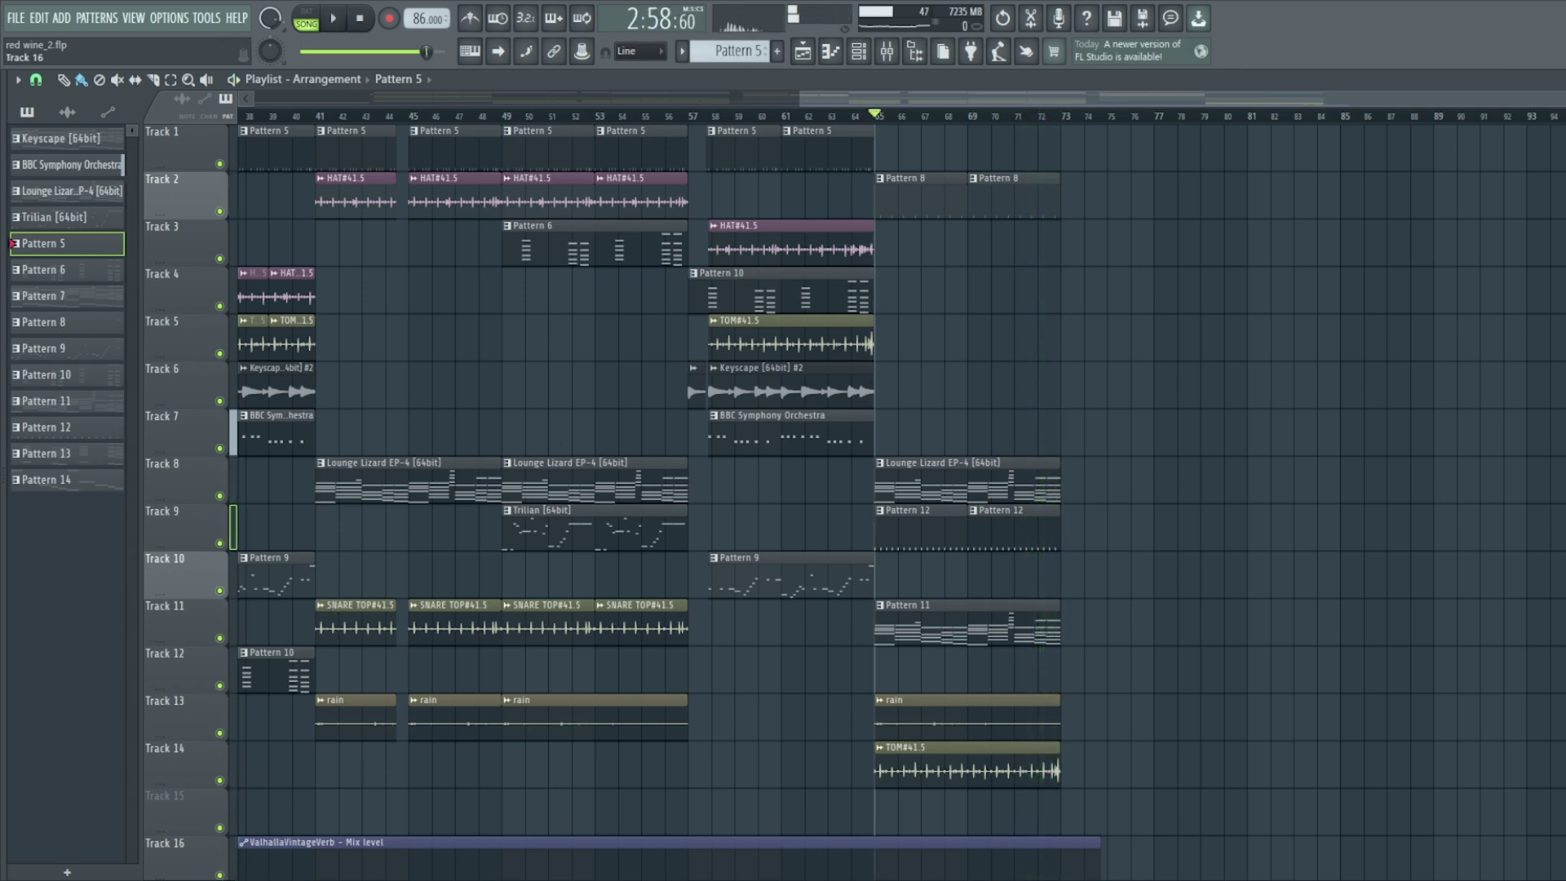